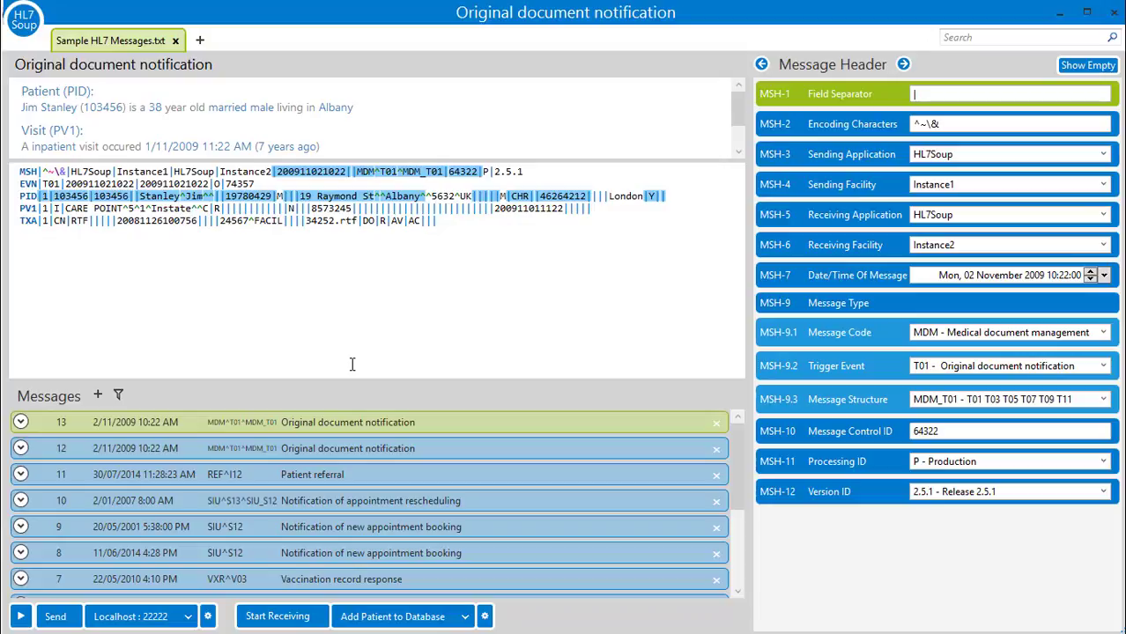
# Open the settings of the Localhost : 22222 sender, enter the name My Receiver Name, and clear it again
pyautogui.click(208, 616)
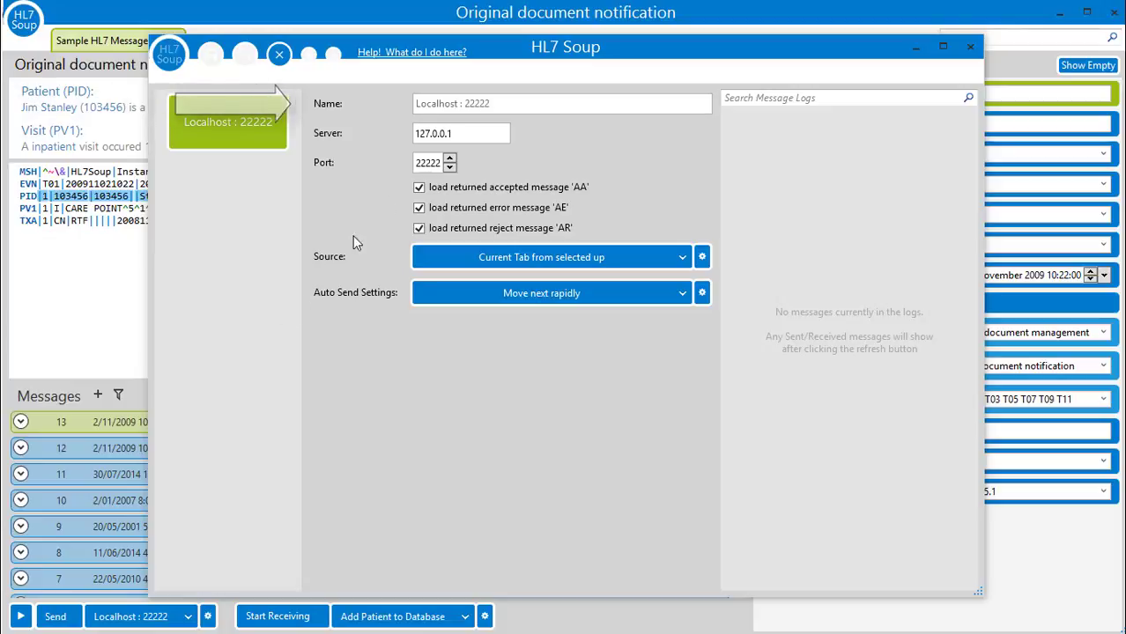
pyautogui.write('My Receiver Name')
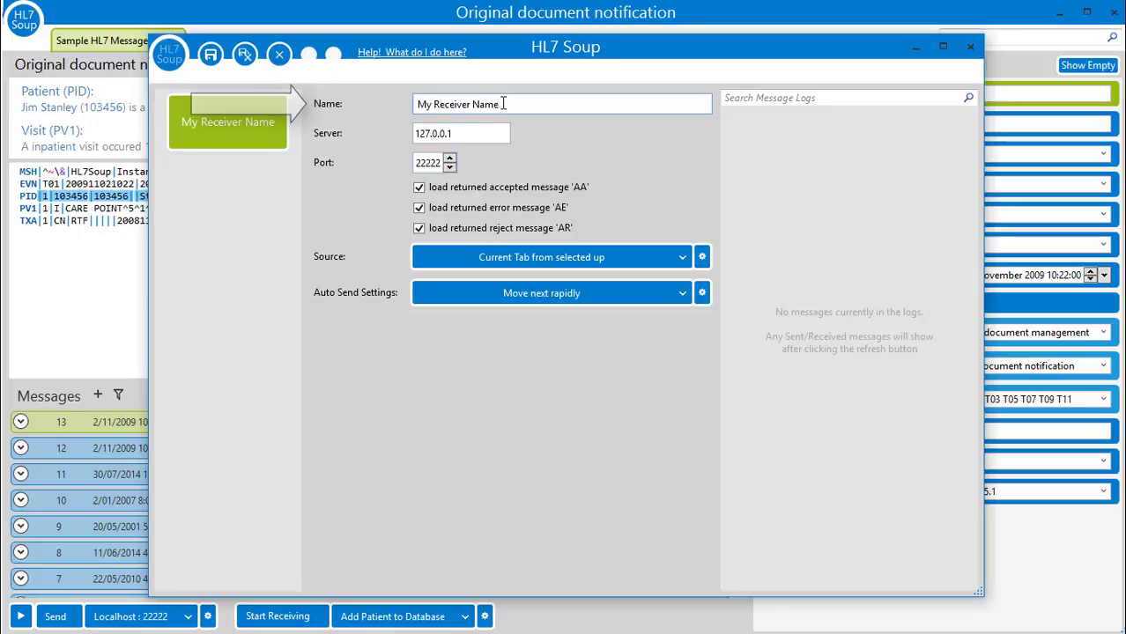
pyautogui.moveTo(503, 104); pyautogui.dragTo(379, 112)
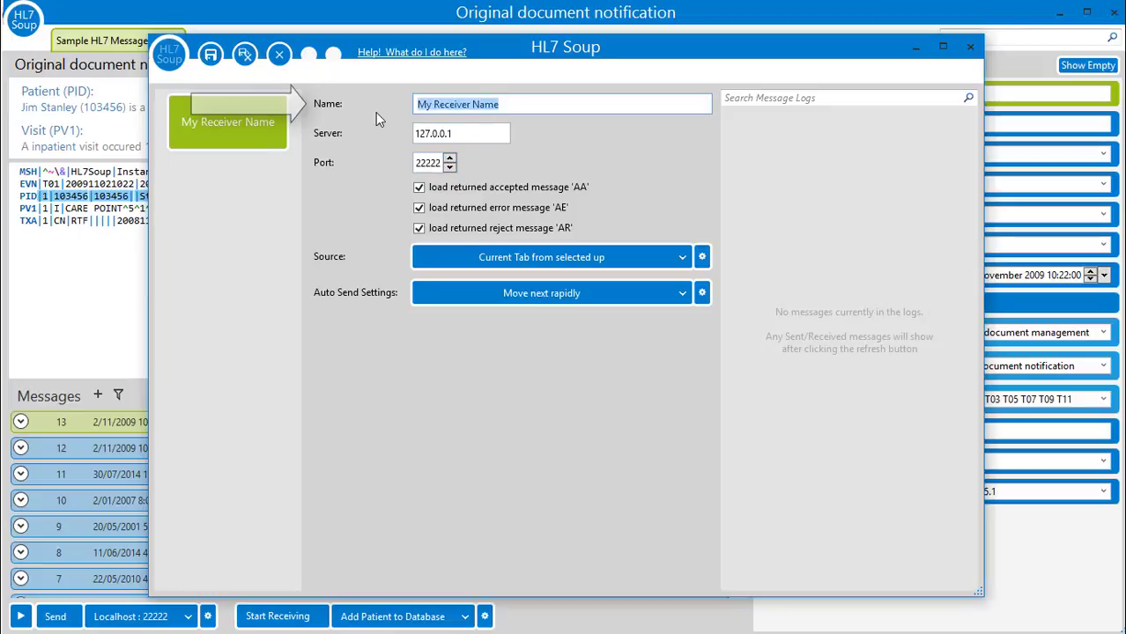
pyautogui.press('BackSpace')
pyautogui.click(438, 134)
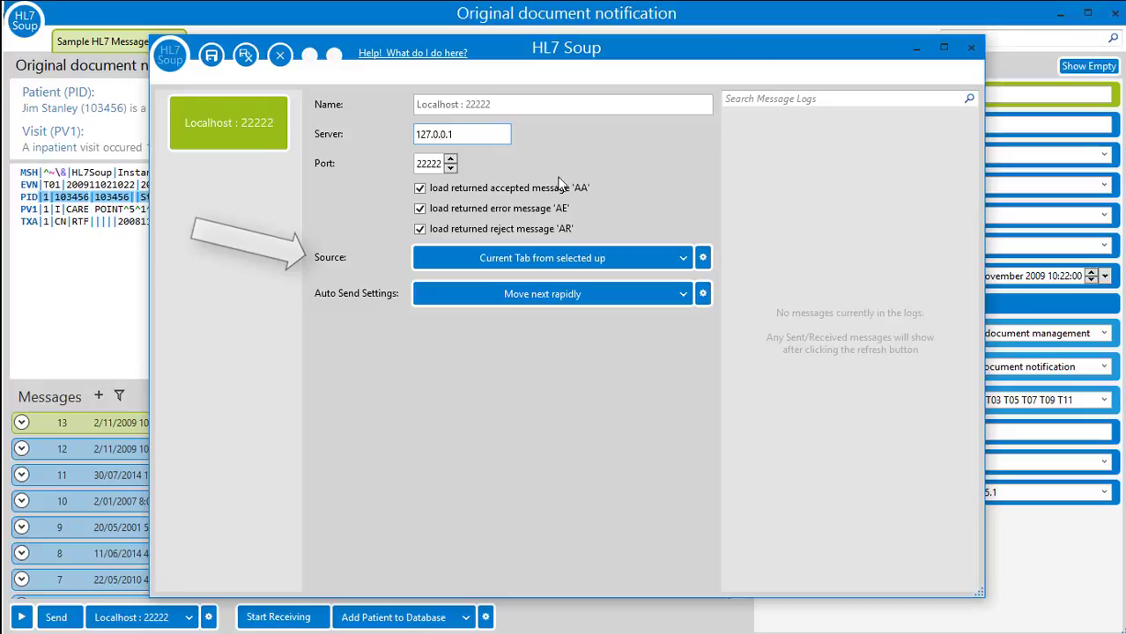
# Check the sender's source options and set its auto send setting to Move next every second
pyautogui.click(683, 259)
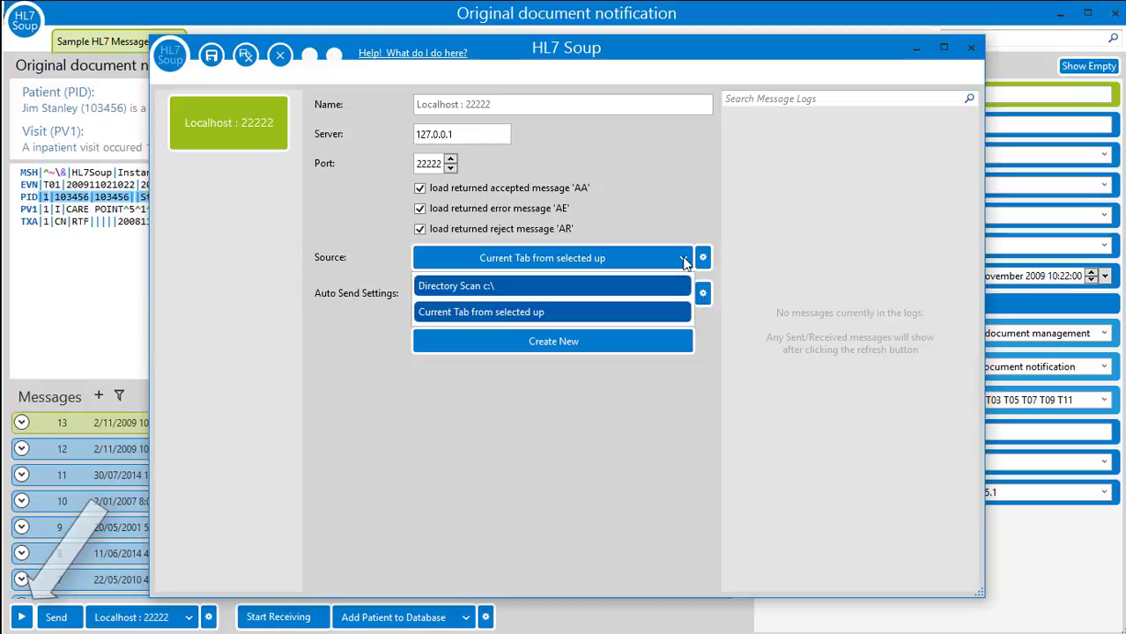
pyautogui.click(684, 259)
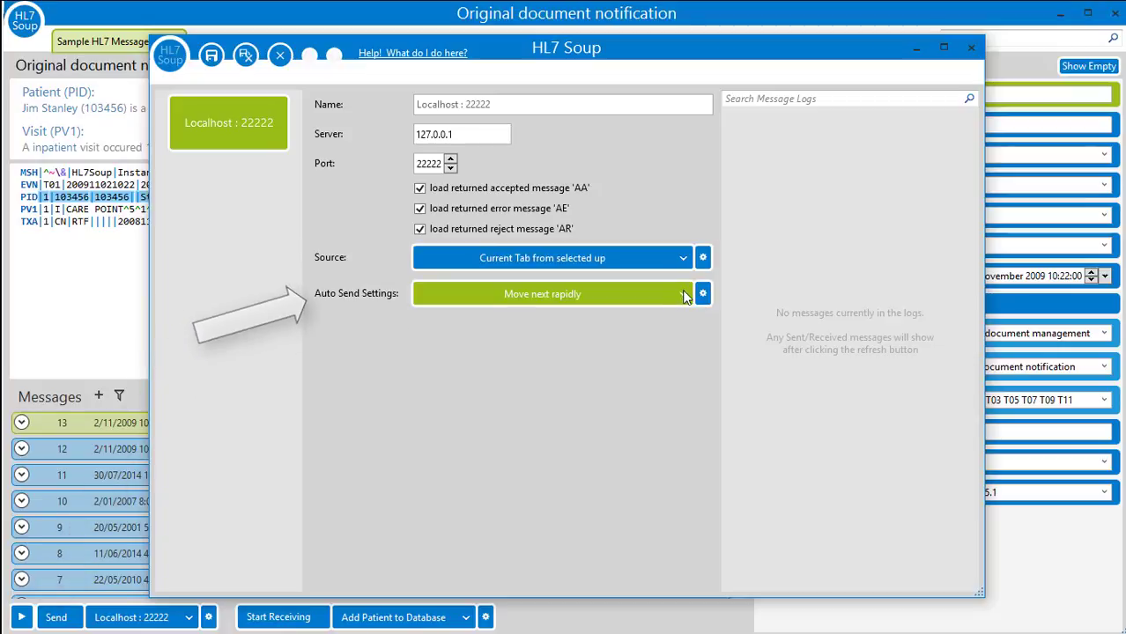
pyautogui.click(687, 299)
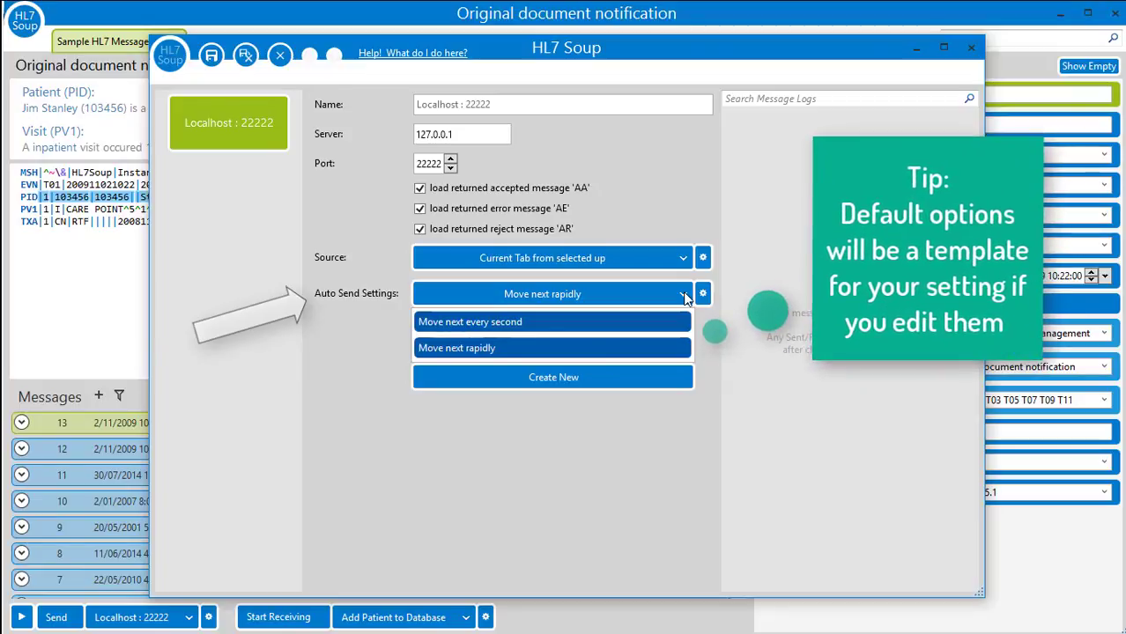
pyautogui.click(617, 323)
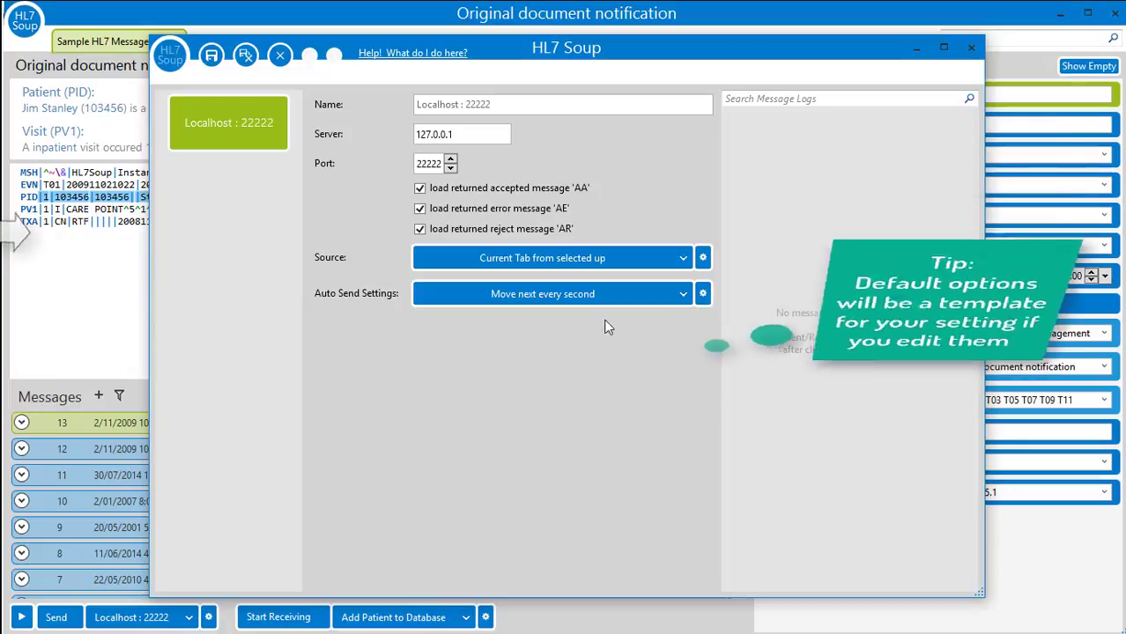
# Raise the seconds of the auto send delay by one in the Move next every second setting, then save and close
pyautogui.click(702, 296)
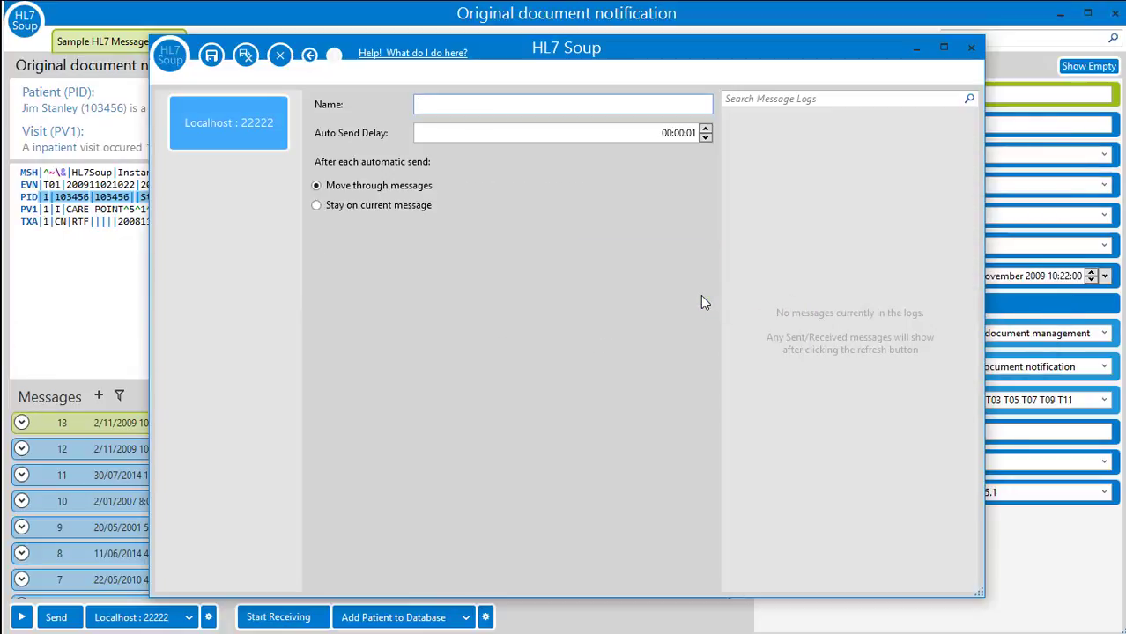
pyautogui.click(693, 133)
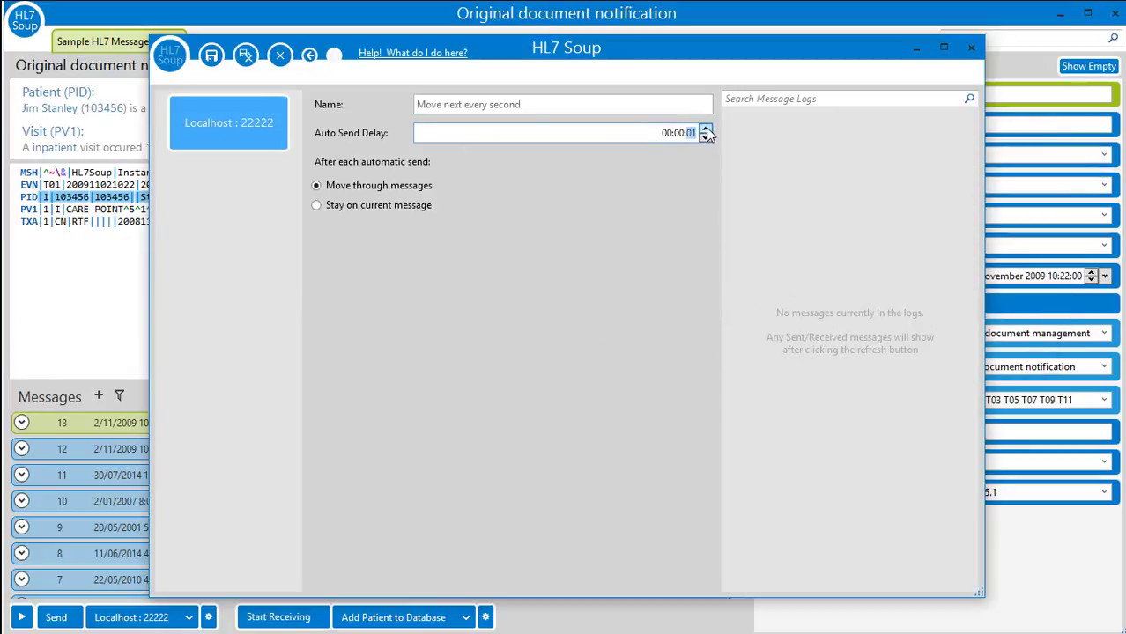
pyautogui.click(705, 130)
pyautogui.click(245, 57)
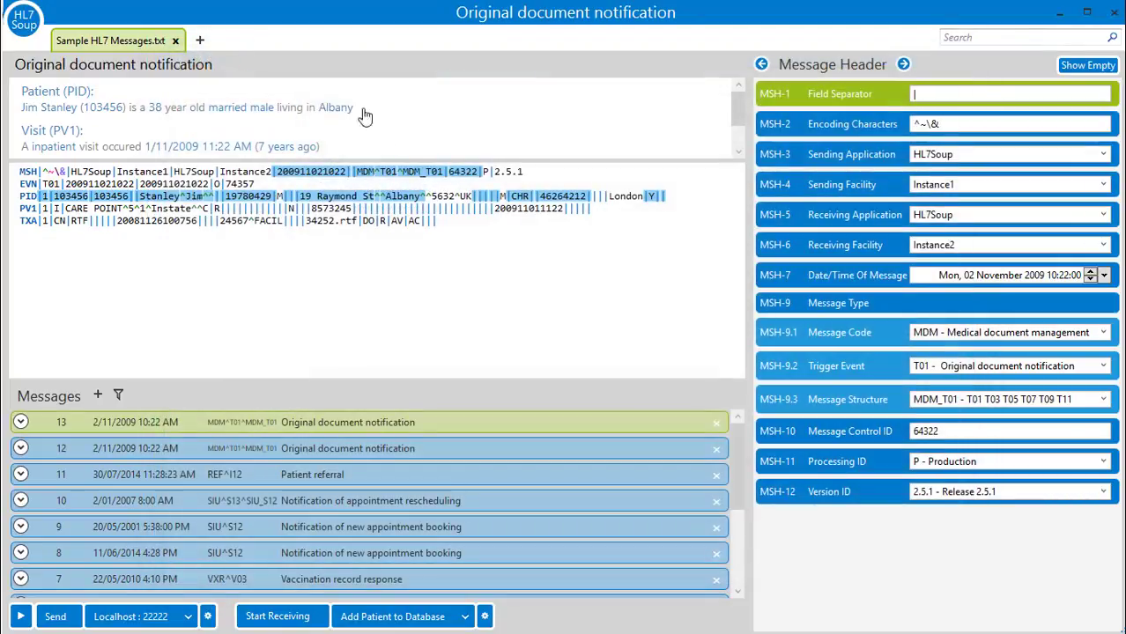
# Create a new receiver configuration of type TCP Receiver (MLLP)
pyautogui.click(464, 617)
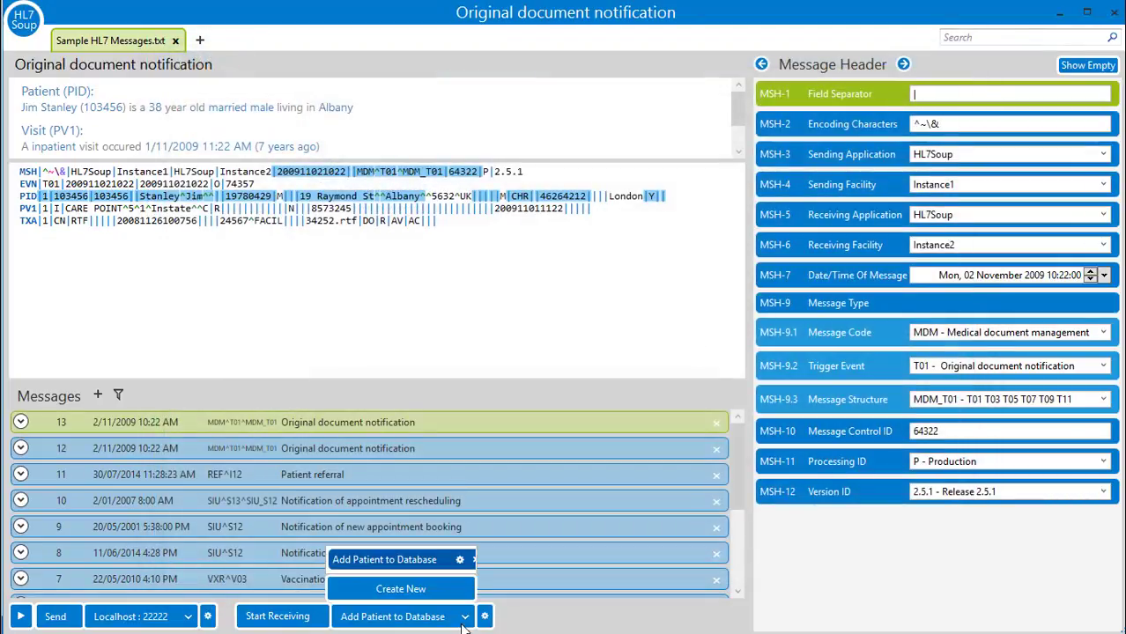
pyautogui.click(410, 587)
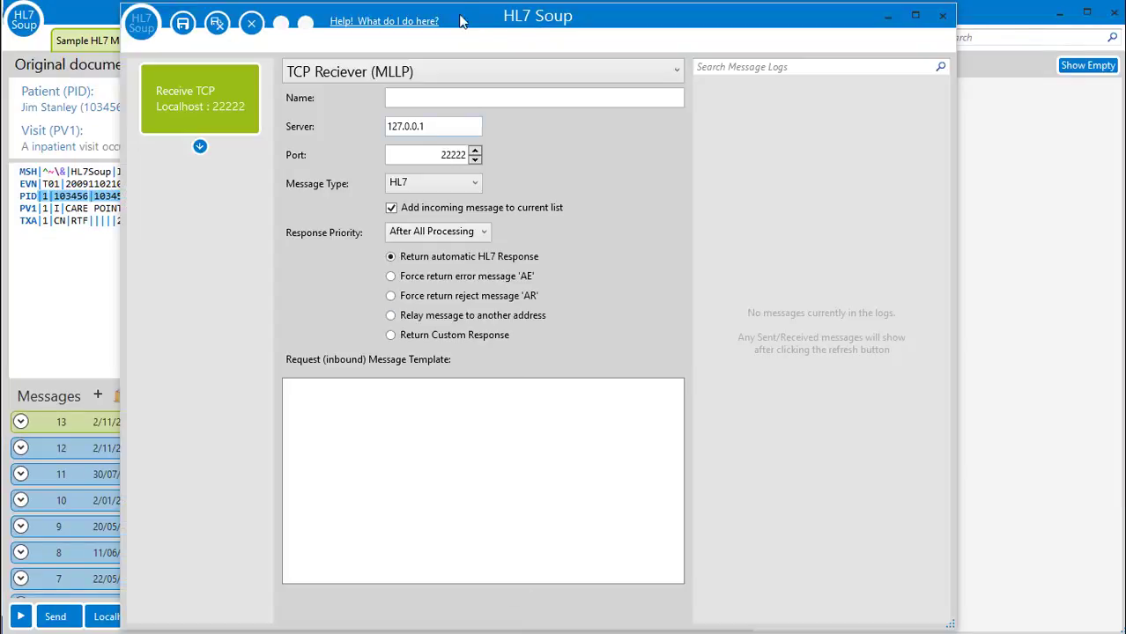
pyautogui.click(487, 69)
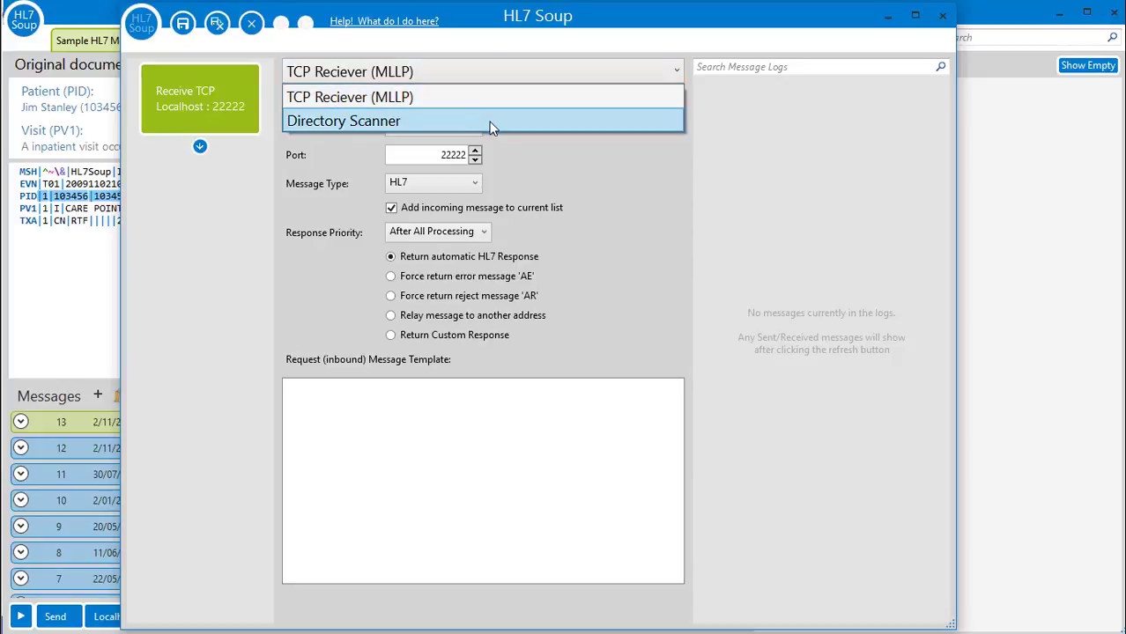
pyautogui.click(494, 95)
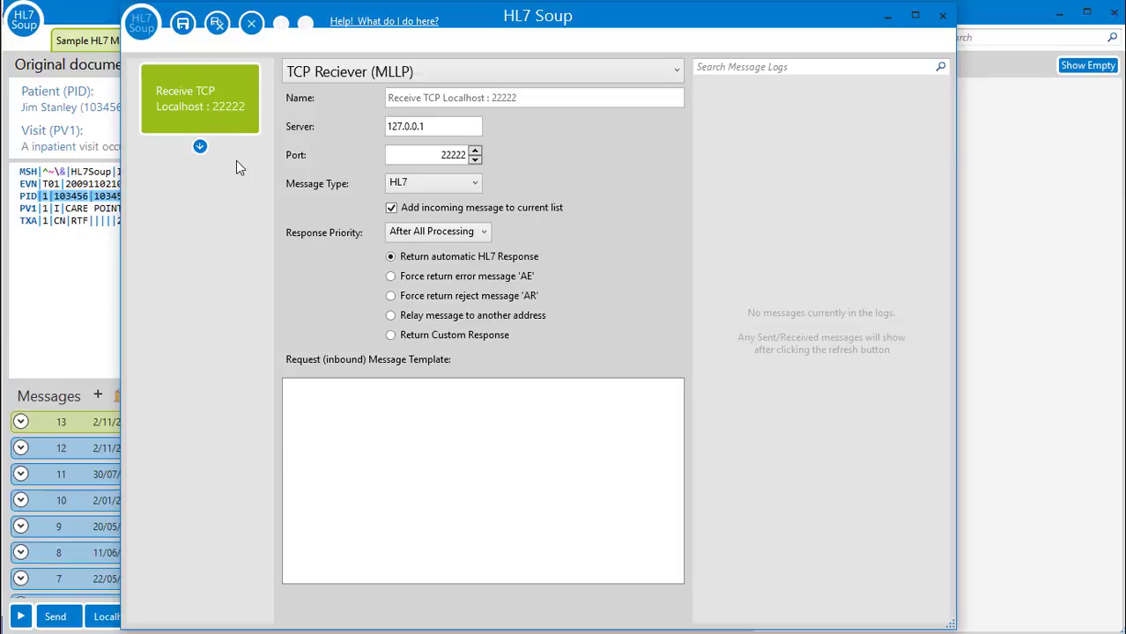
# Add two TCP Sender activities in sequence below the Receive TCP activity
pyautogui.click(201, 146)
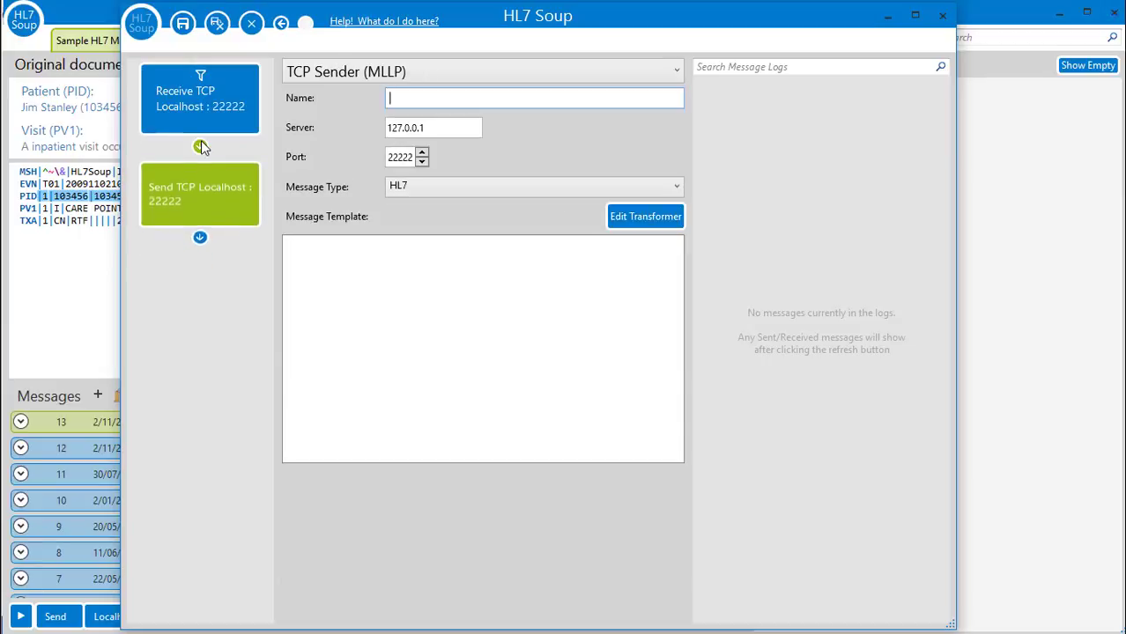
pyautogui.click(200, 246)
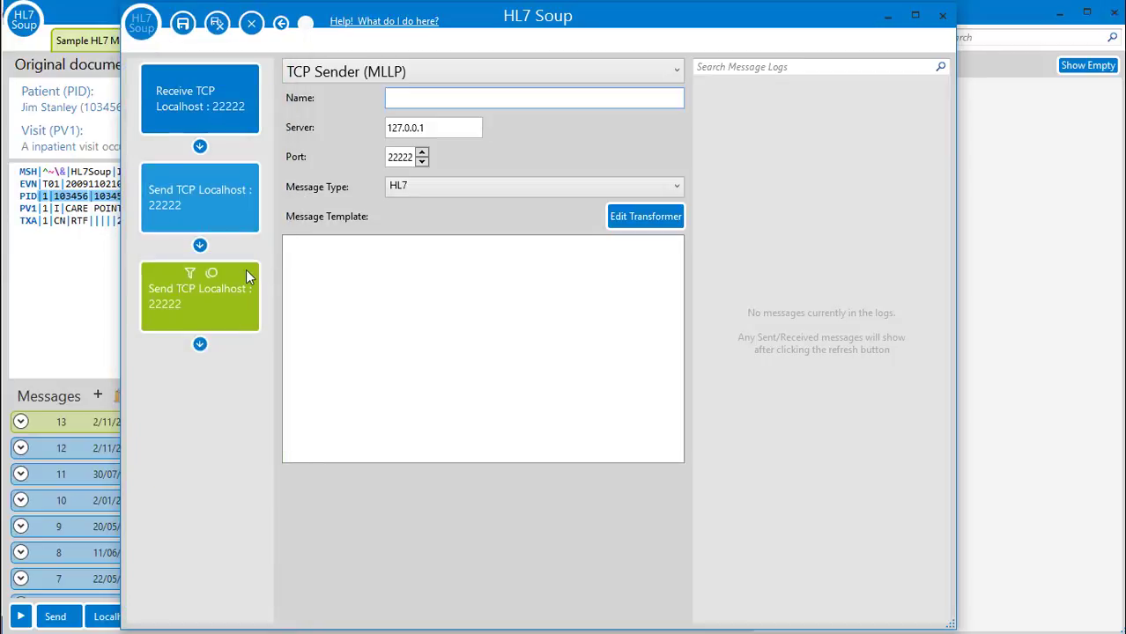
pyautogui.click(244, 218)
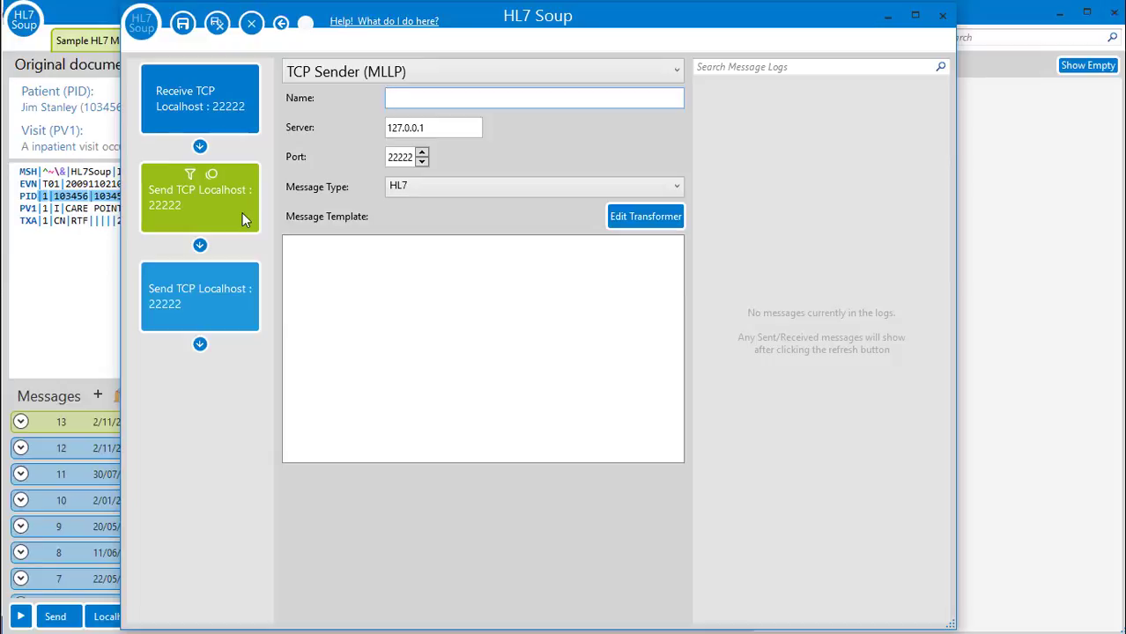
pyautogui.click(239, 272)
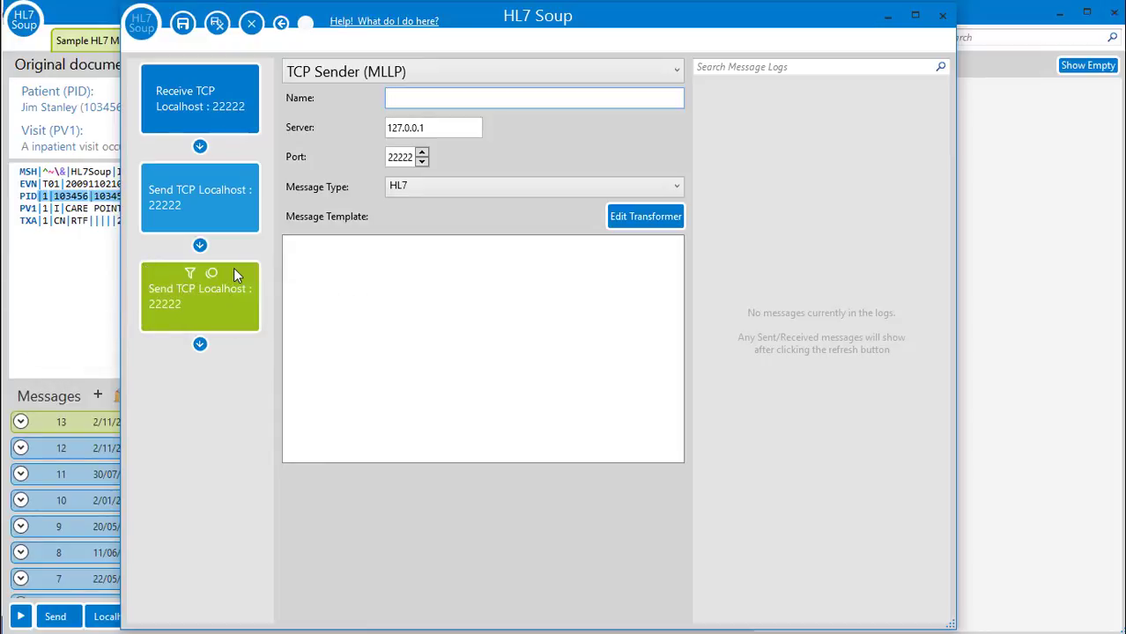
pyautogui.moveTo(235, 274)
pyautogui.mouseDown()
pyautogui.moveTo(233, 183)
pyautogui.moveTo(233, 284)
pyautogui.mouseUp()
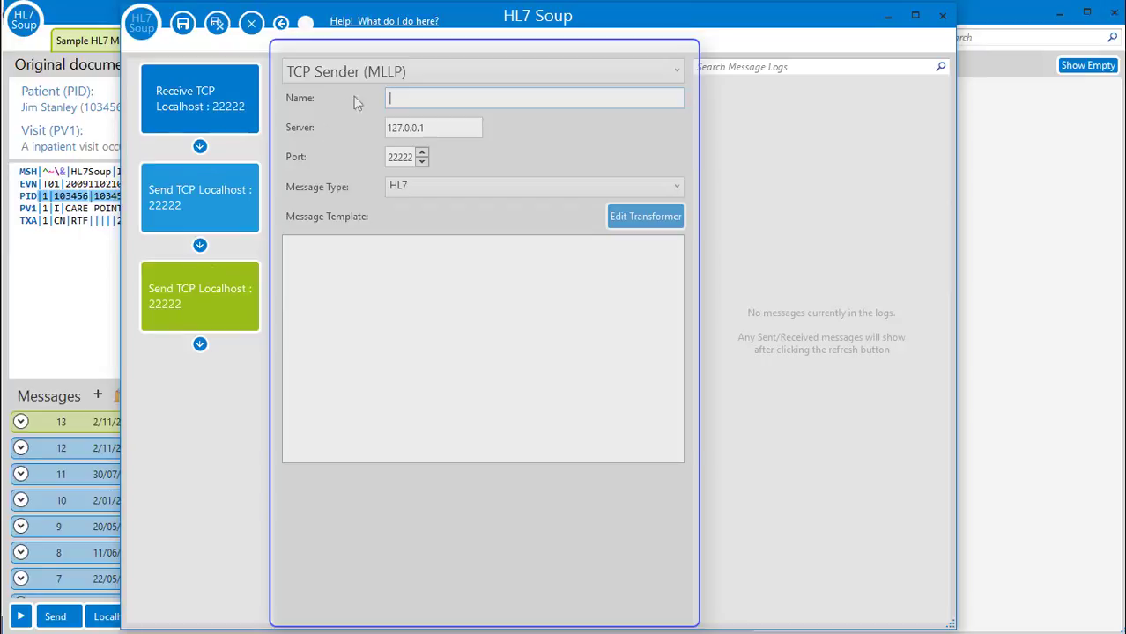
# Change the last Send TCP activity to a File Writer
pyautogui.click(381, 71)
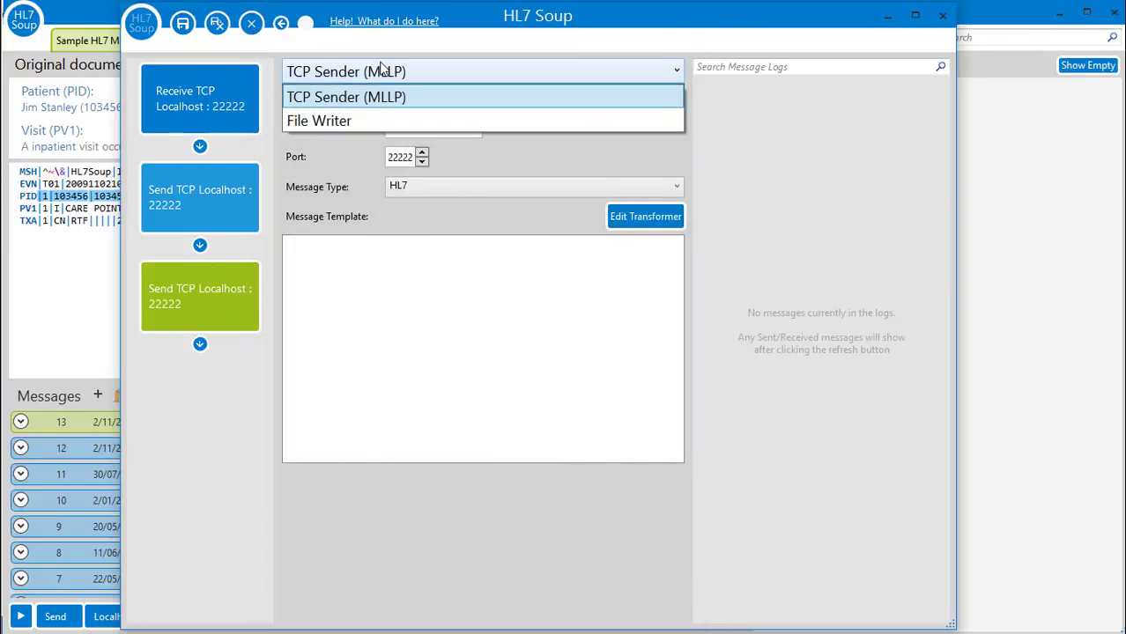
pyautogui.click(381, 70)
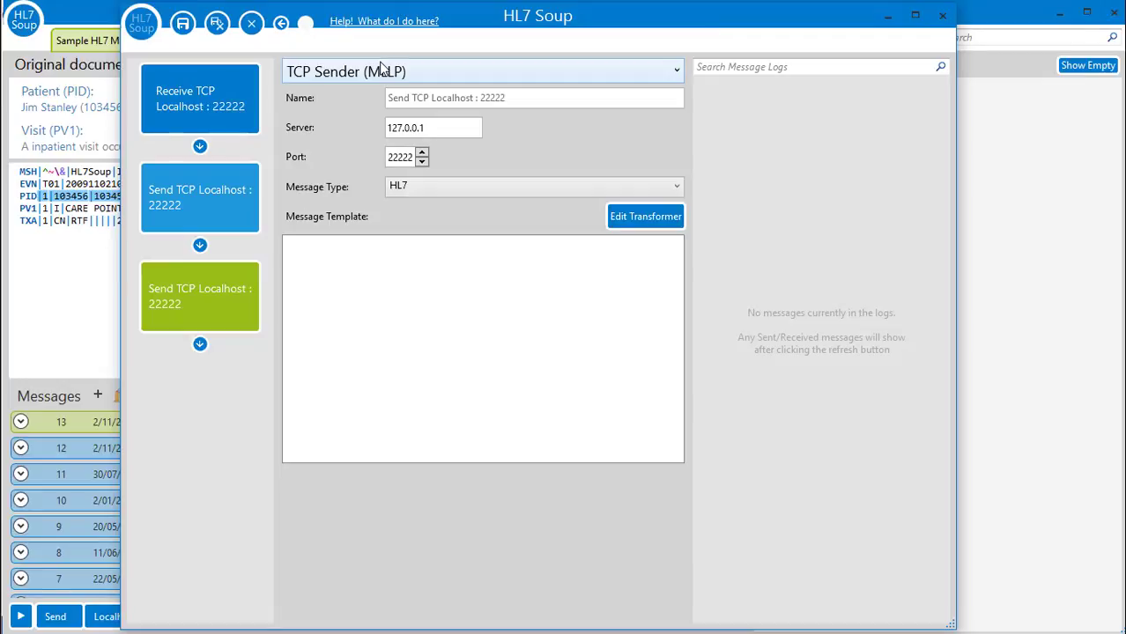
pyautogui.click(381, 71)
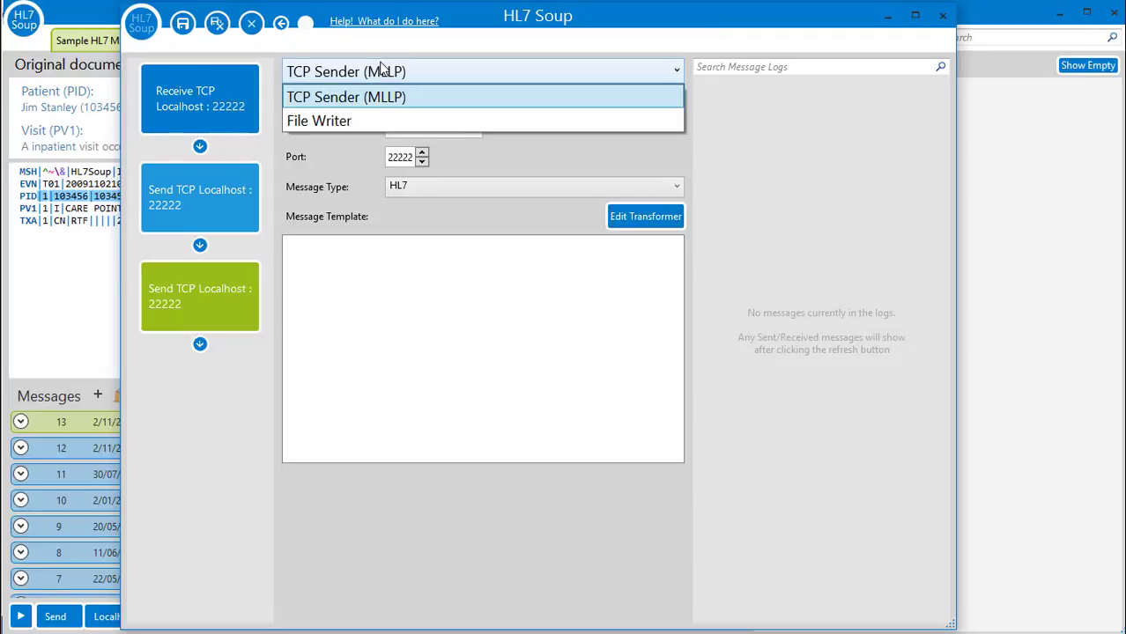
pyautogui.click(385, 123)
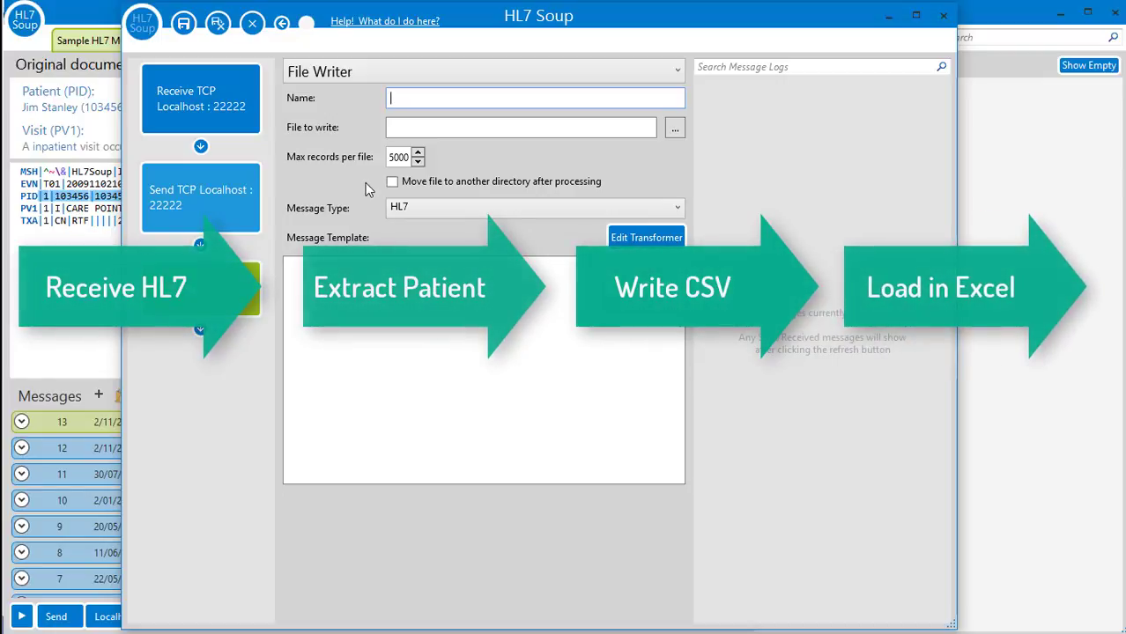
# On the Receive TCP activity, turn off adding incoming messages to the current list and paste a sample HL7 ADT message as the inbound template
pyautogui.click(251, 108)
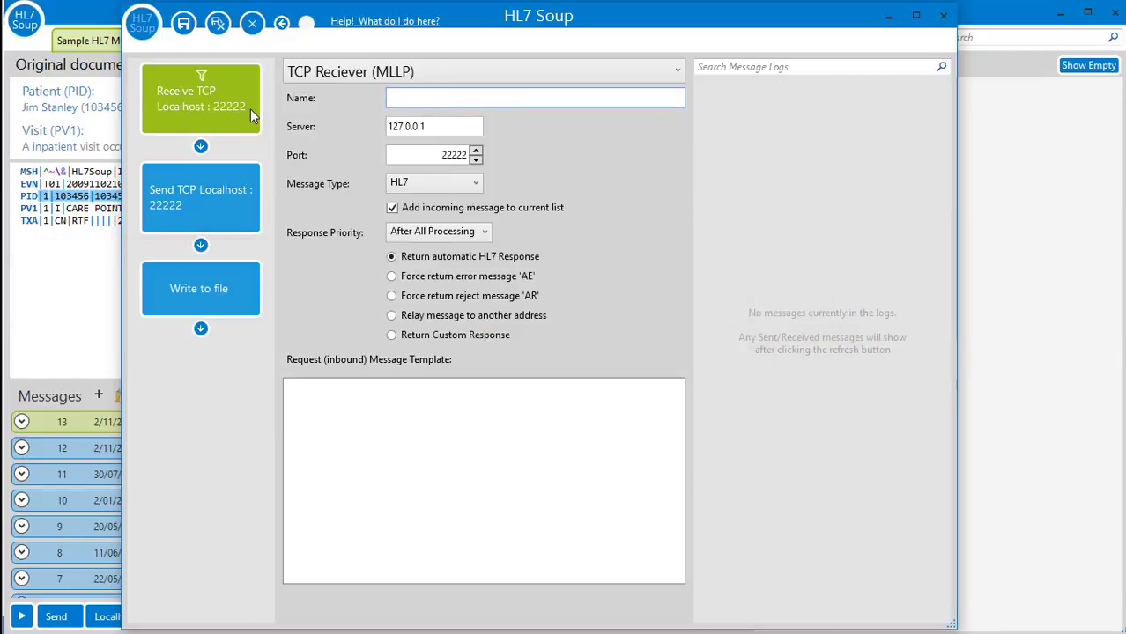
pyautogui.click(427, 78)
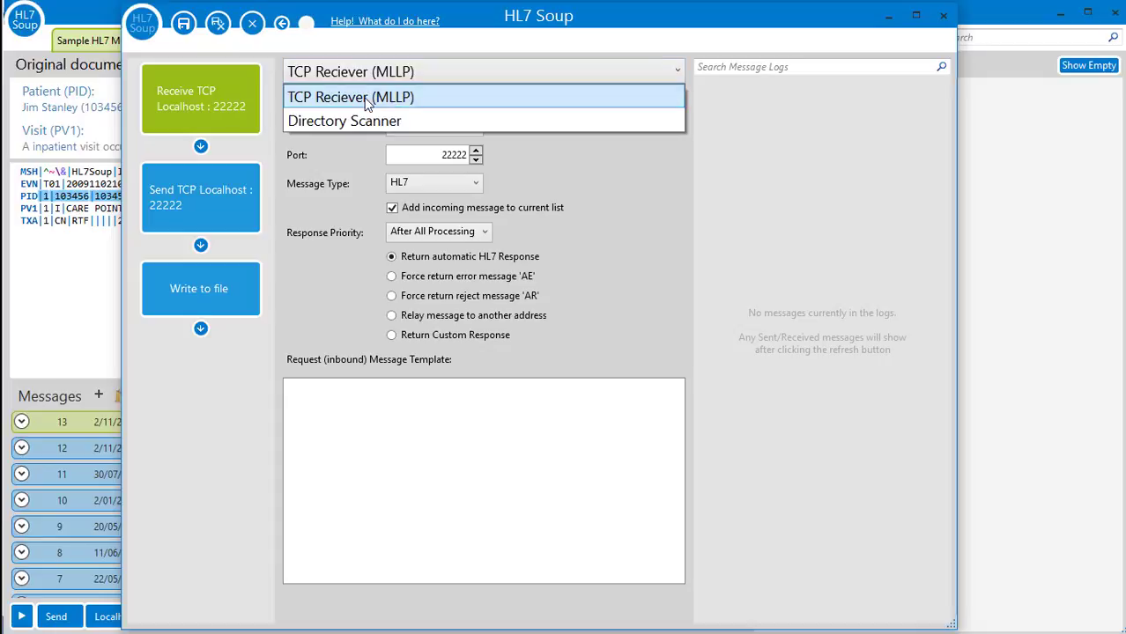
pyautogui.click(431, 79)
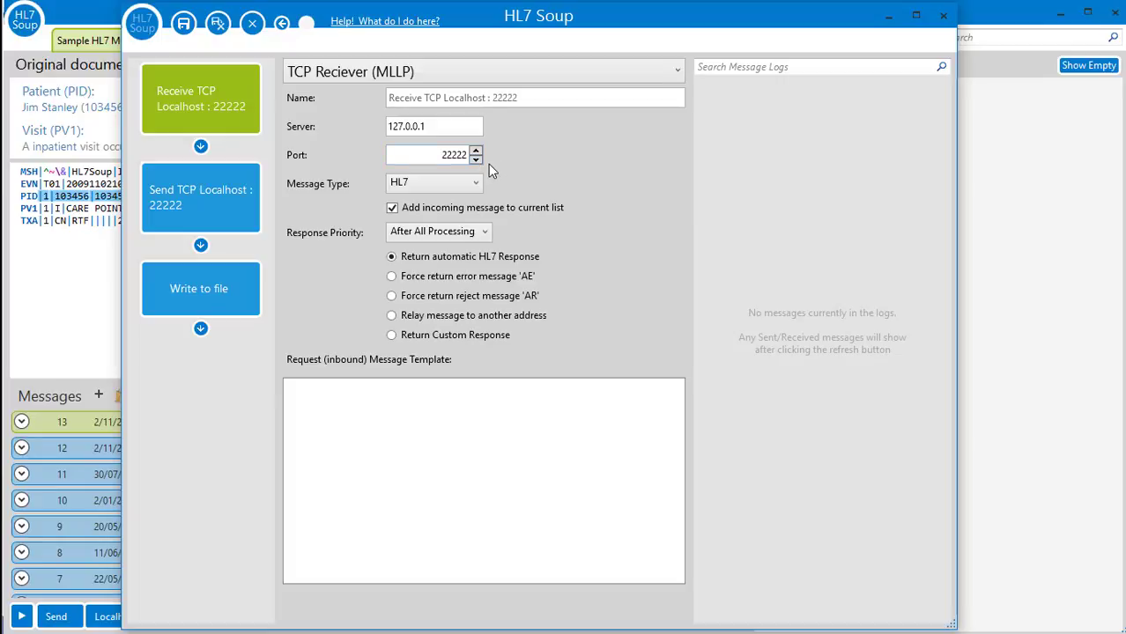
pyautogui.click(477, 185)
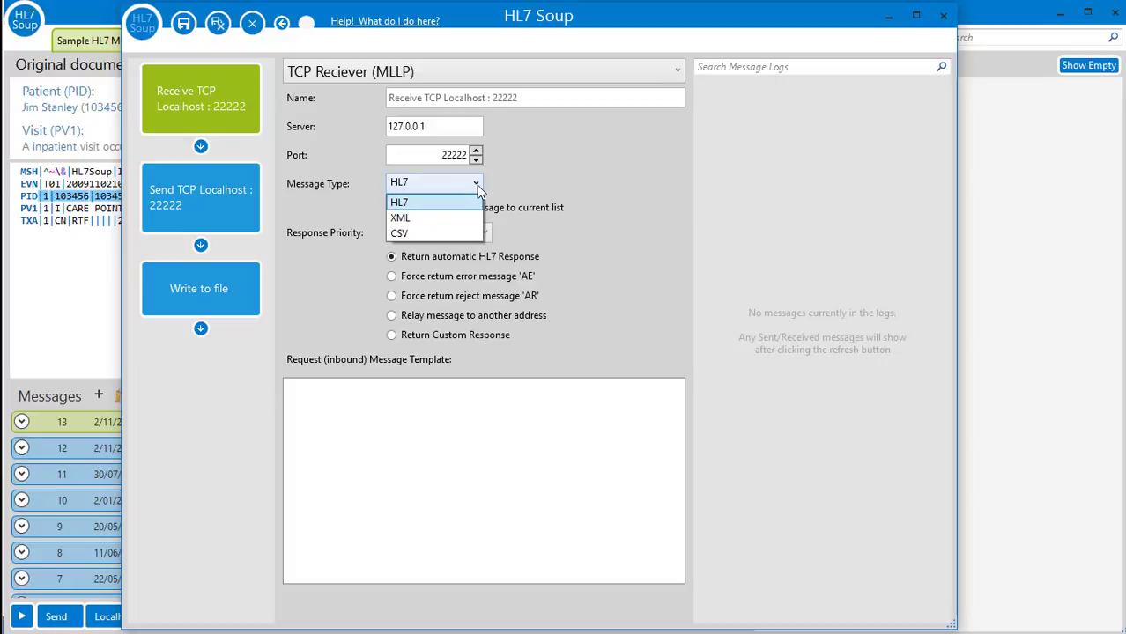
pyautogui.click(476, 185)
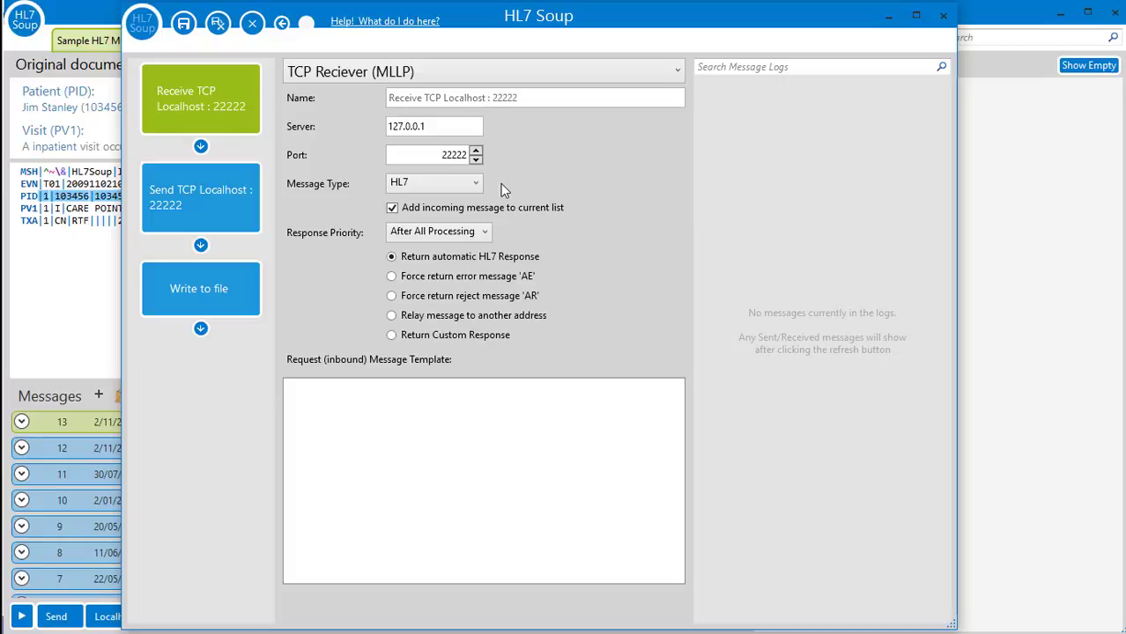
pyautogui.click(393, 209)
pyautogui.click(484, 233)
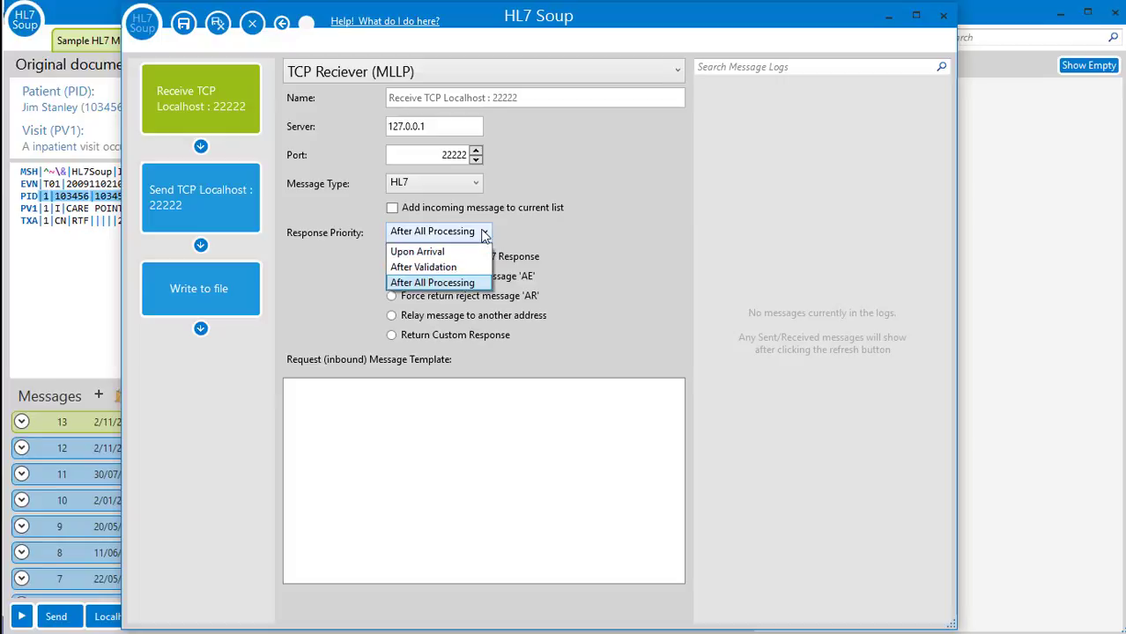
pyautogui.click(484, 233)
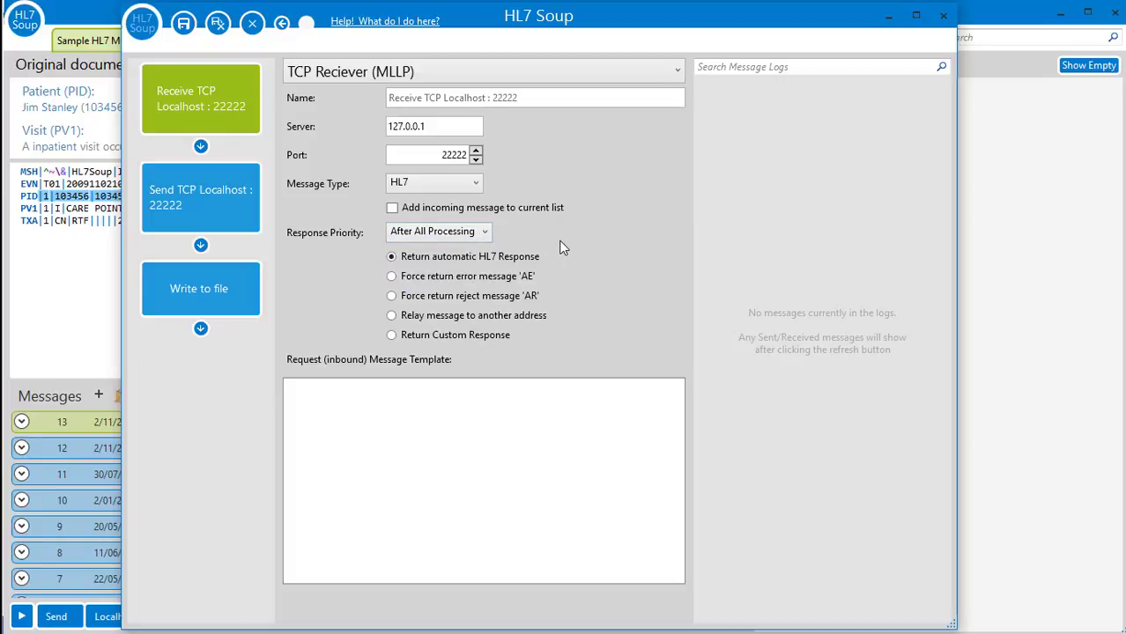
pyautogui.click(480, 450)
pyautogui.hotkey('ctrl', 'v')
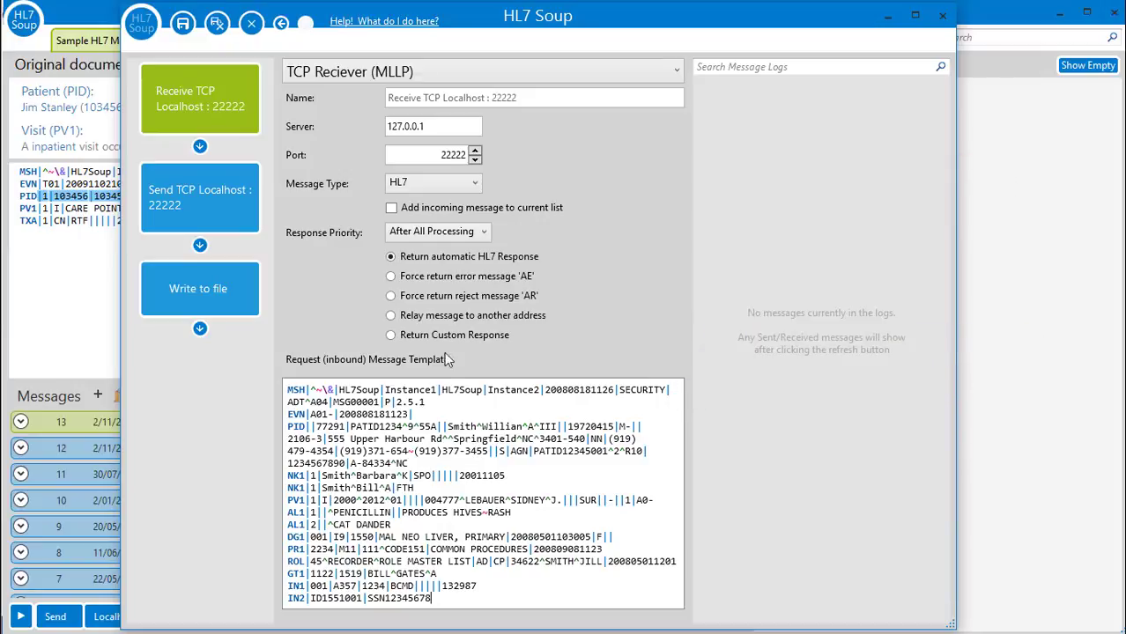
# Change the remaining Send TCP activity in the middle of the workflow to a File Writer
pyautogui.click(241, 217)
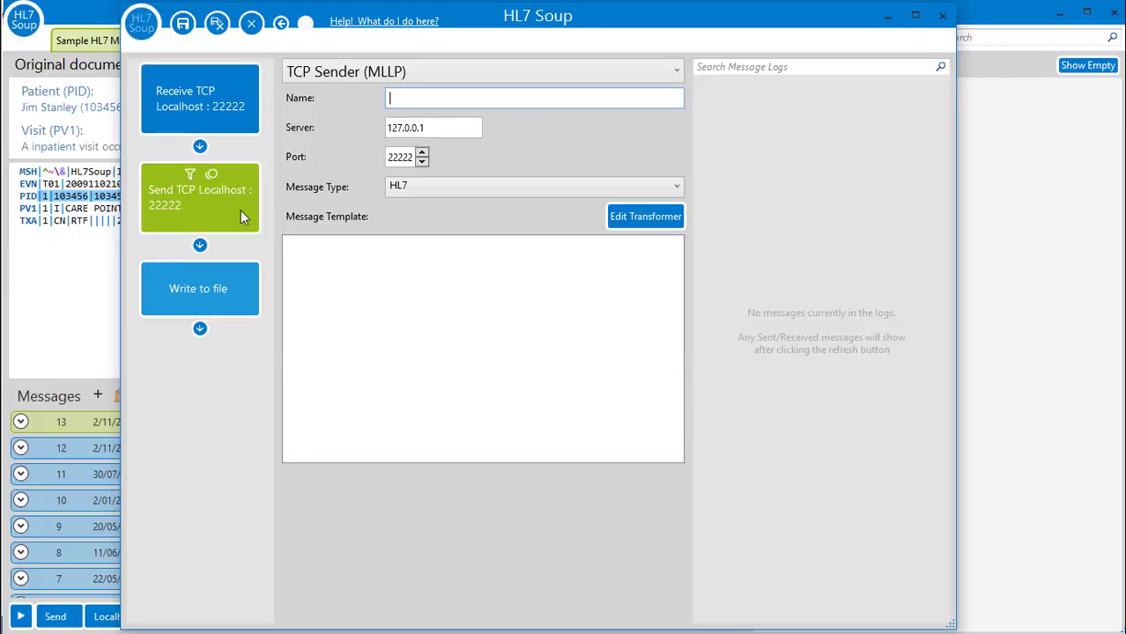
pyautogui.click(407, 74)
pyautogui.click(342, 122)
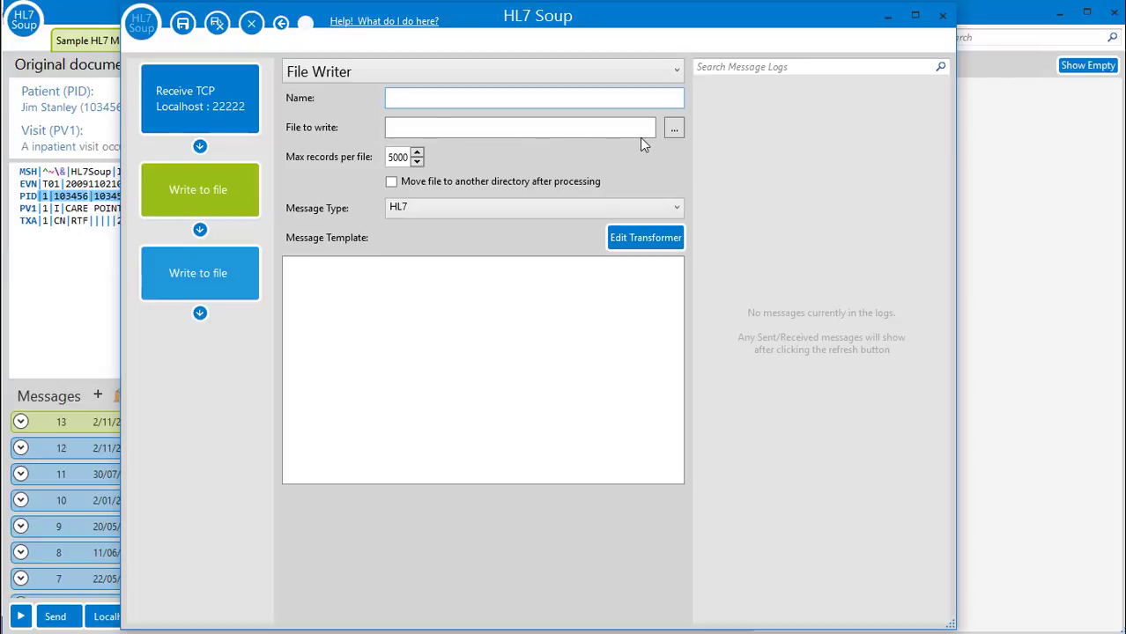
# Set the middle File Writer to write to c:\temp\patient.csv with CSV as its message type
pyautogui.click(531, 129)
pyautogui.write('c')
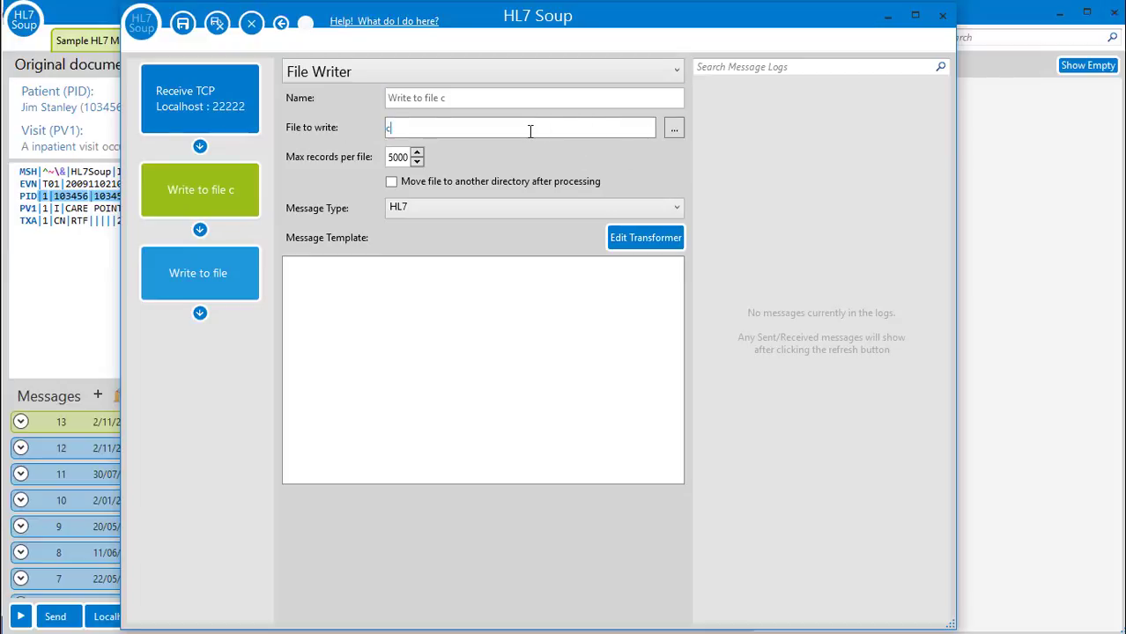
pyautogui.write(':\\temp\\patient.')
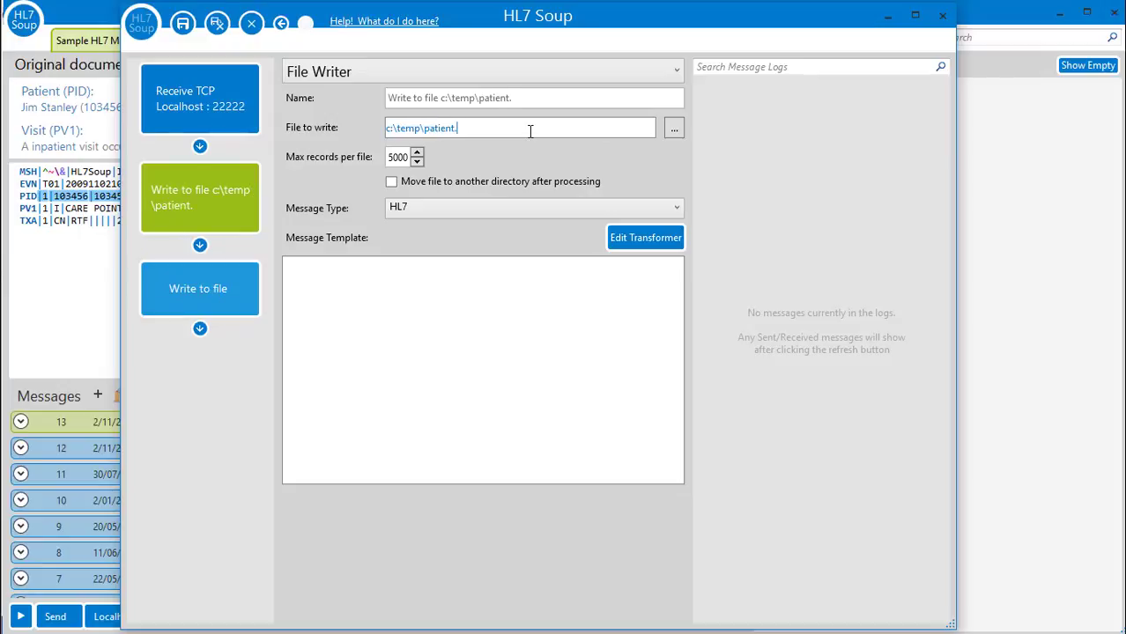
pyautogui.write('csv')
pyautogui.click(479, 208)
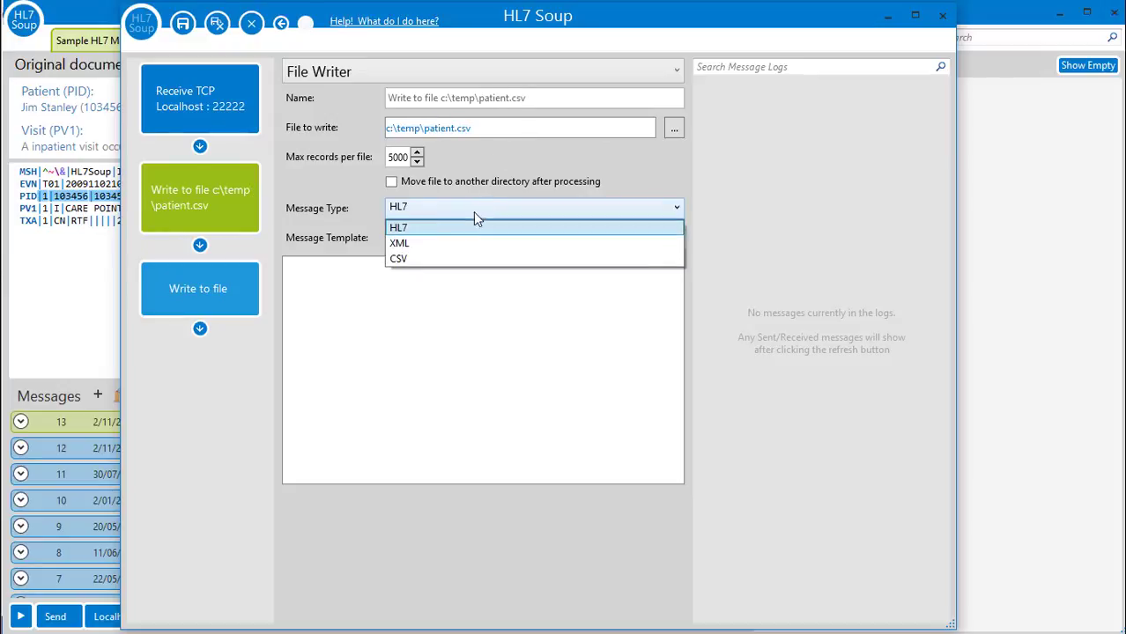
pyautogui.click(420, 262)
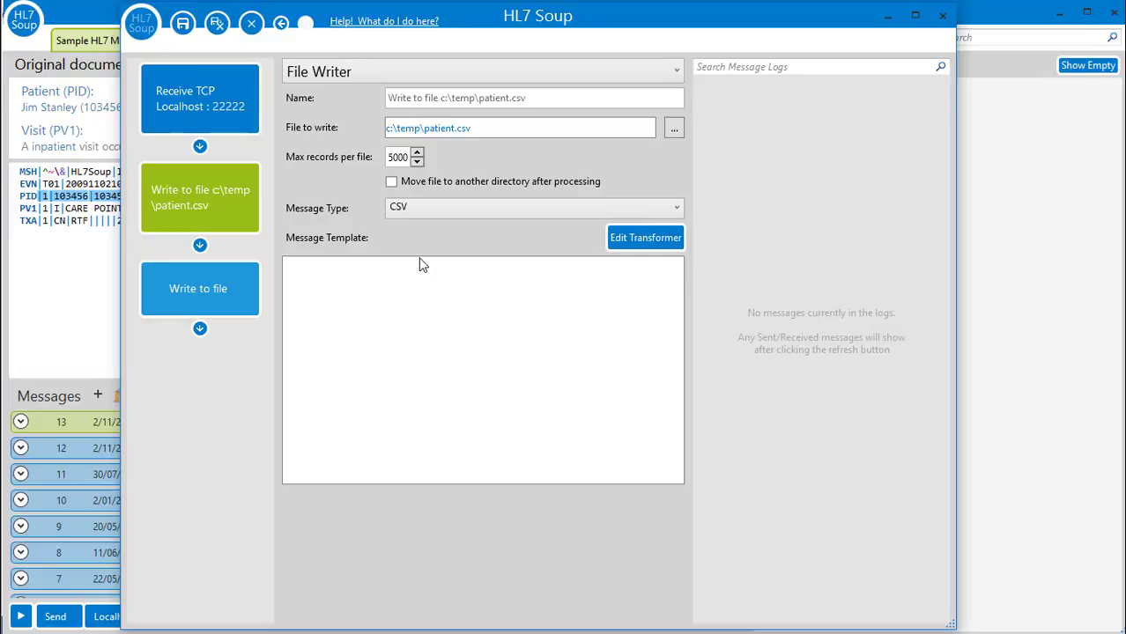
# Insert the message received by the Receive TCP activity into the File Writer's message template
pyautogui.click(372, 281)
pyautogui.rightClick(317, 288)
pyautogui.moveTo(278, 324)
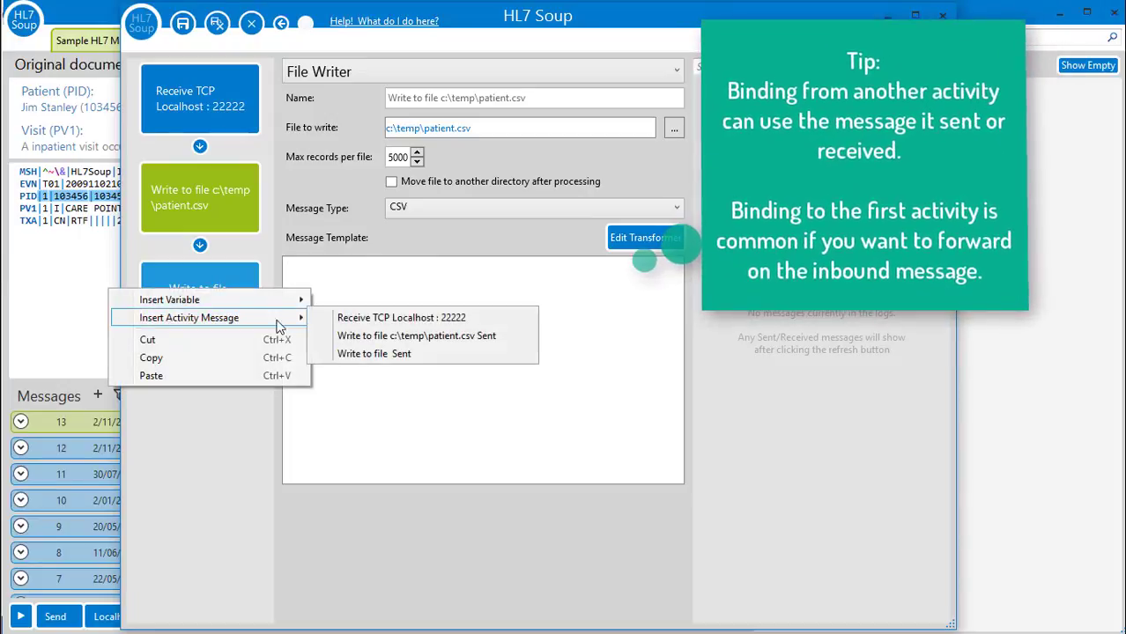
pyautogui.click(372, 318)
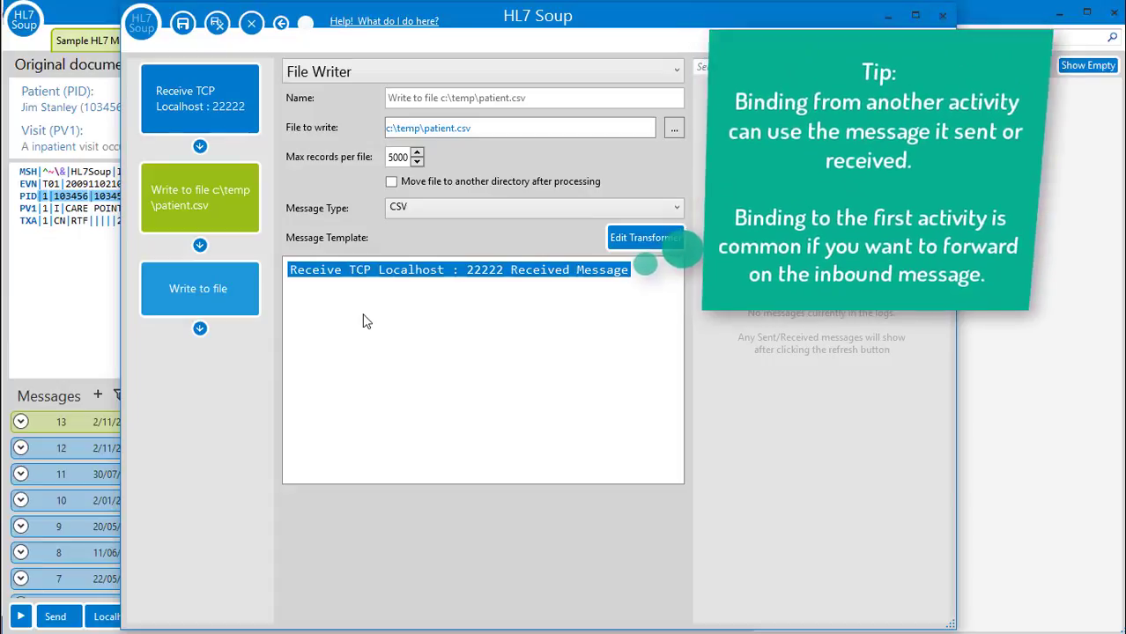
# Write the File Writer's message template as "ID","Firstname","LastName","Date"
pyautogui.write('"')
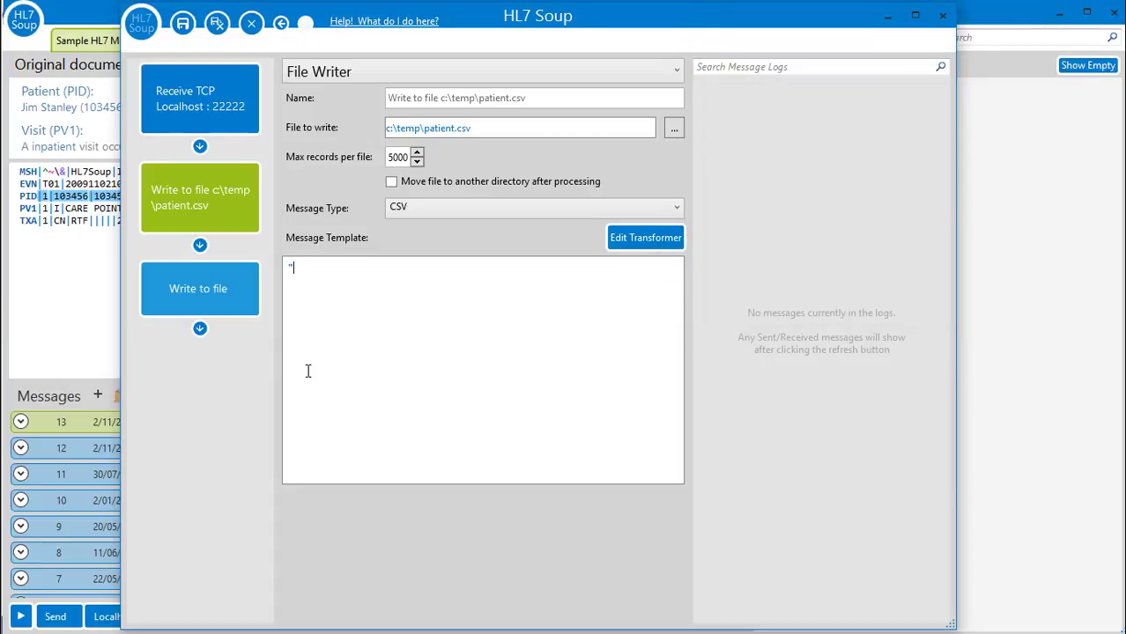
pyautogui.write('ID","Firstname","LastName",')
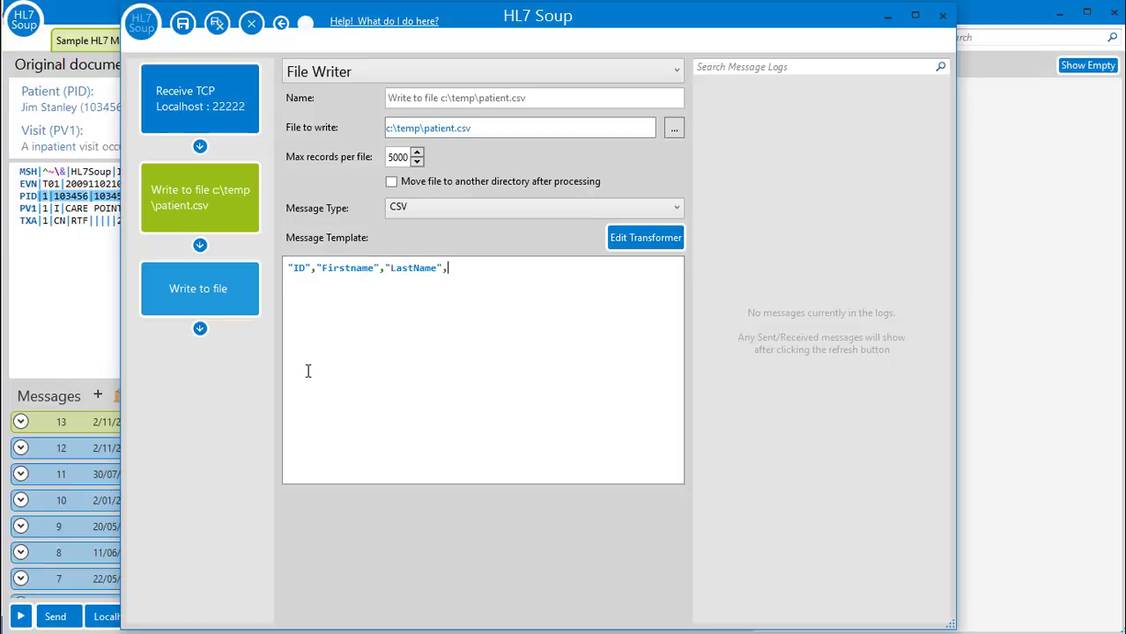
pyautogui.write('"Date"')
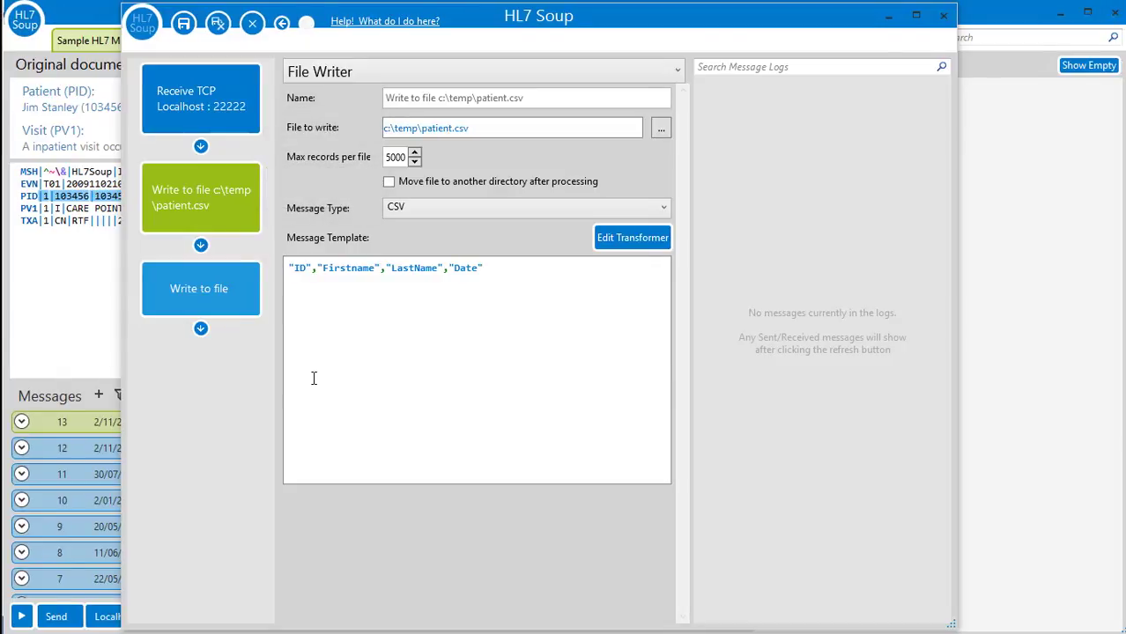
# In the transformers of the patient.csv writer, rename the template's Date column to DateReceived and return to the activity's settings
pyautogui.moveTo(222, 179)
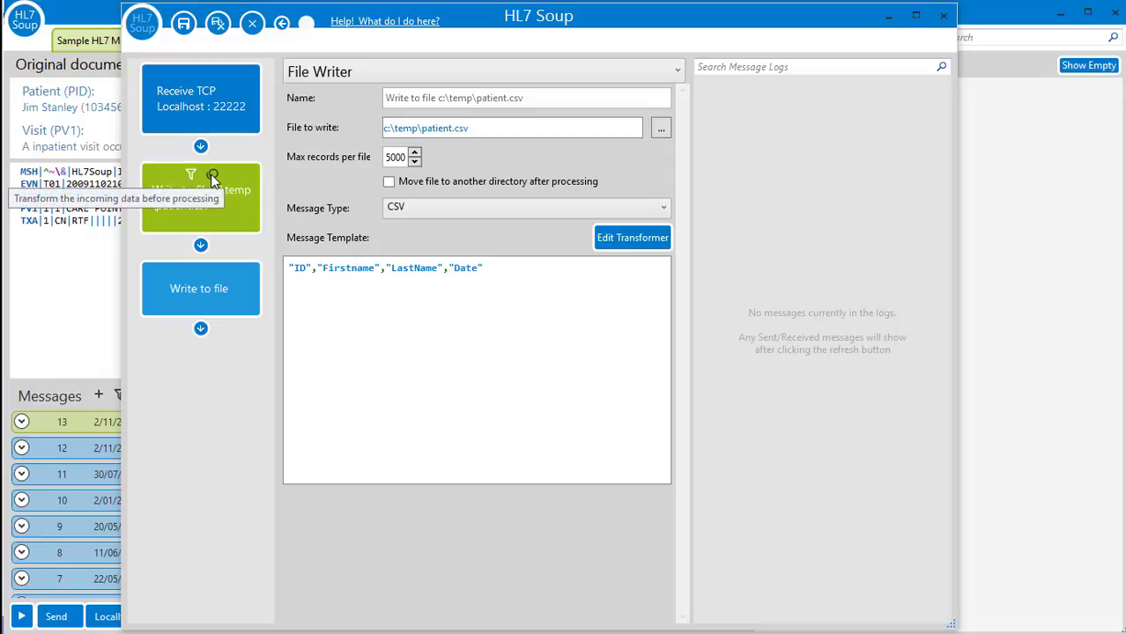
pyautogui.click(210, 174)
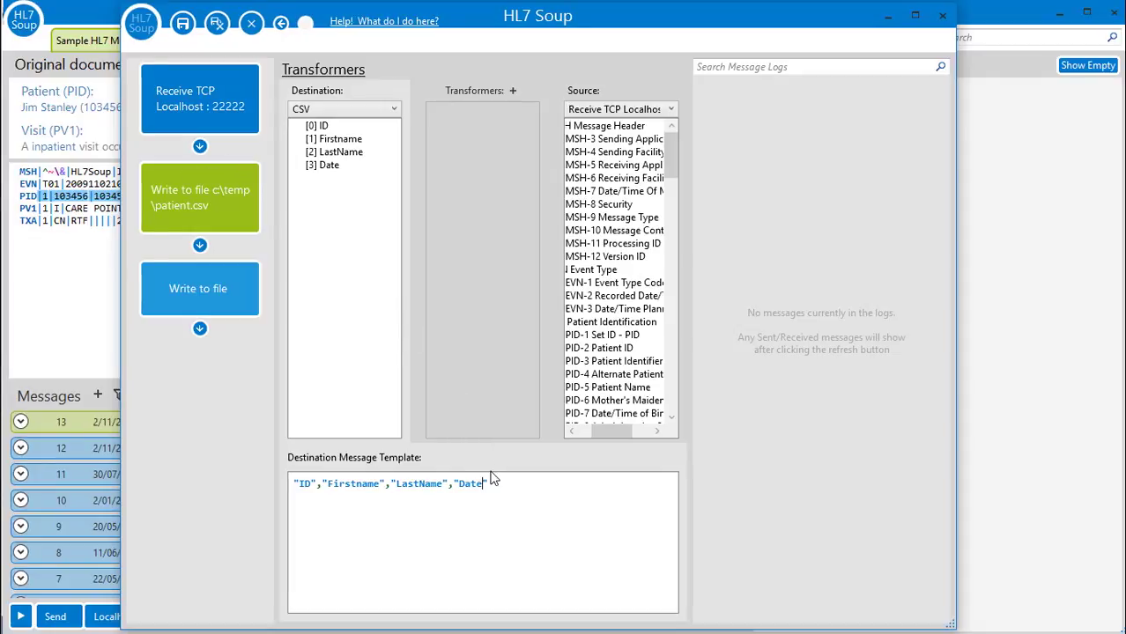
pyautogui.write('ceived"')
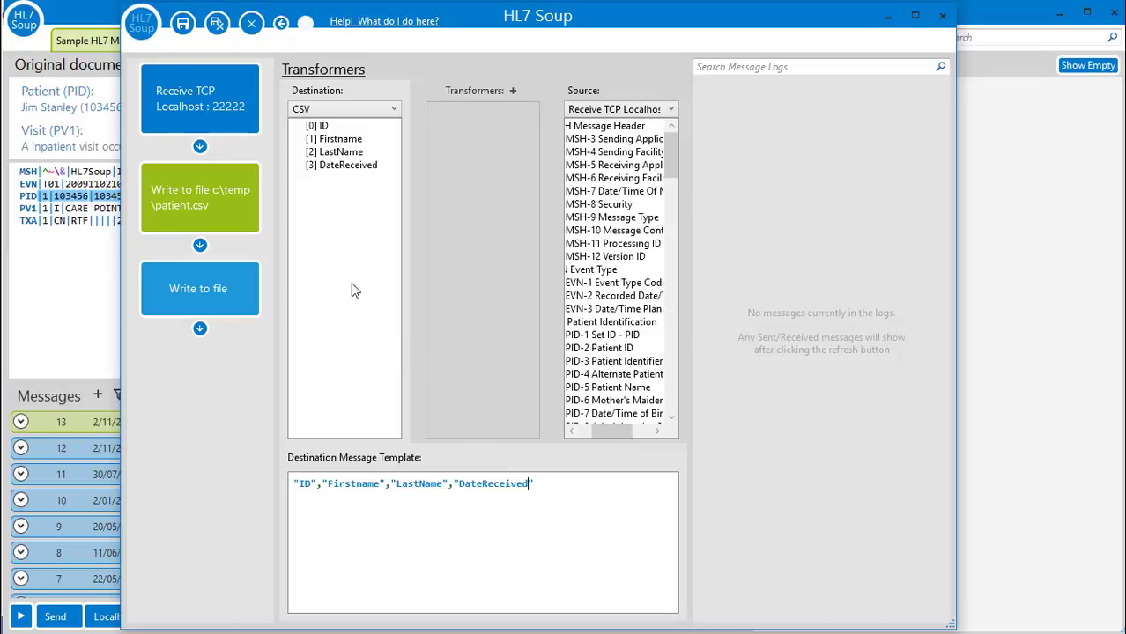
pyautogui.click(243, 209)
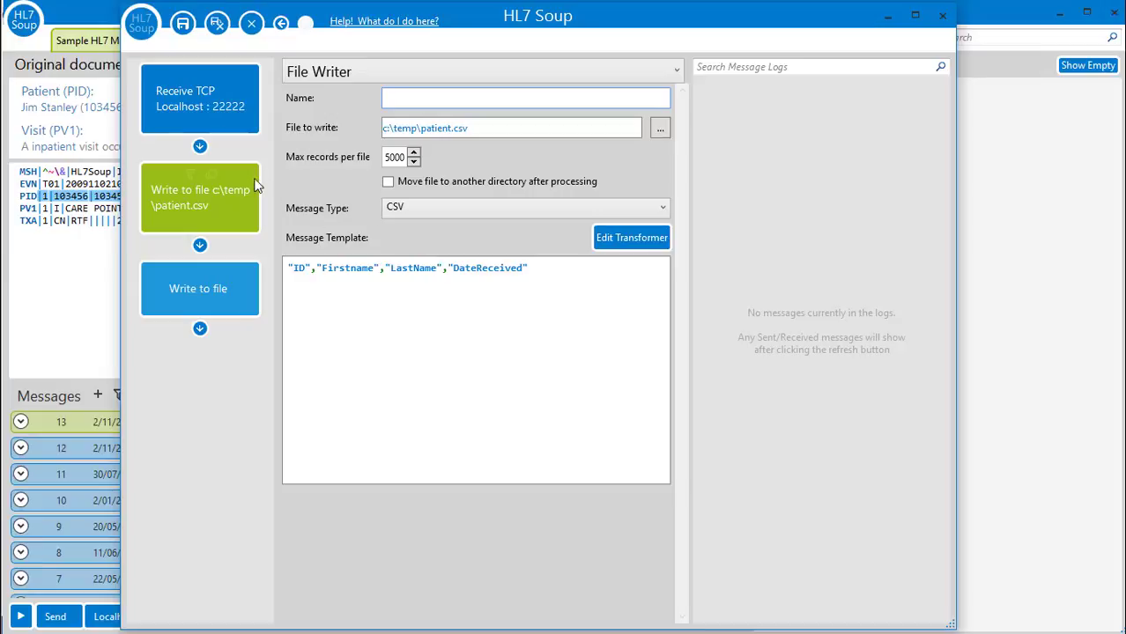
# In the patient.csv writer's transformers, map PID-5.1 Family Name to LastName and PID-5.2 Given Name to Firstname
pyautogui.click(215, 175)
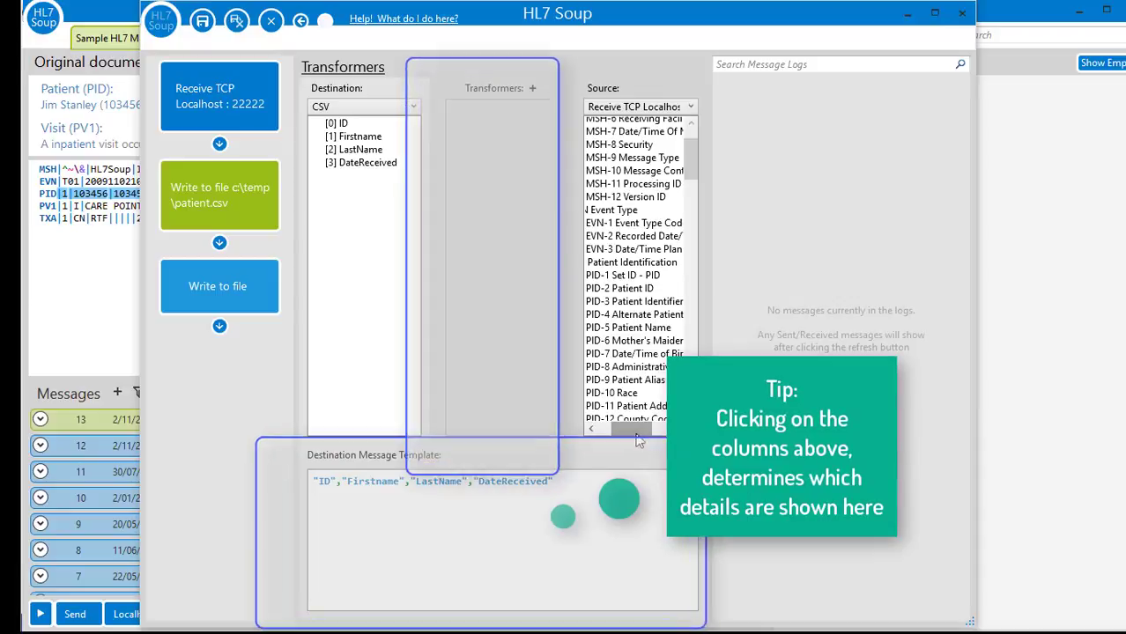
pyautogui.click(610, 327)
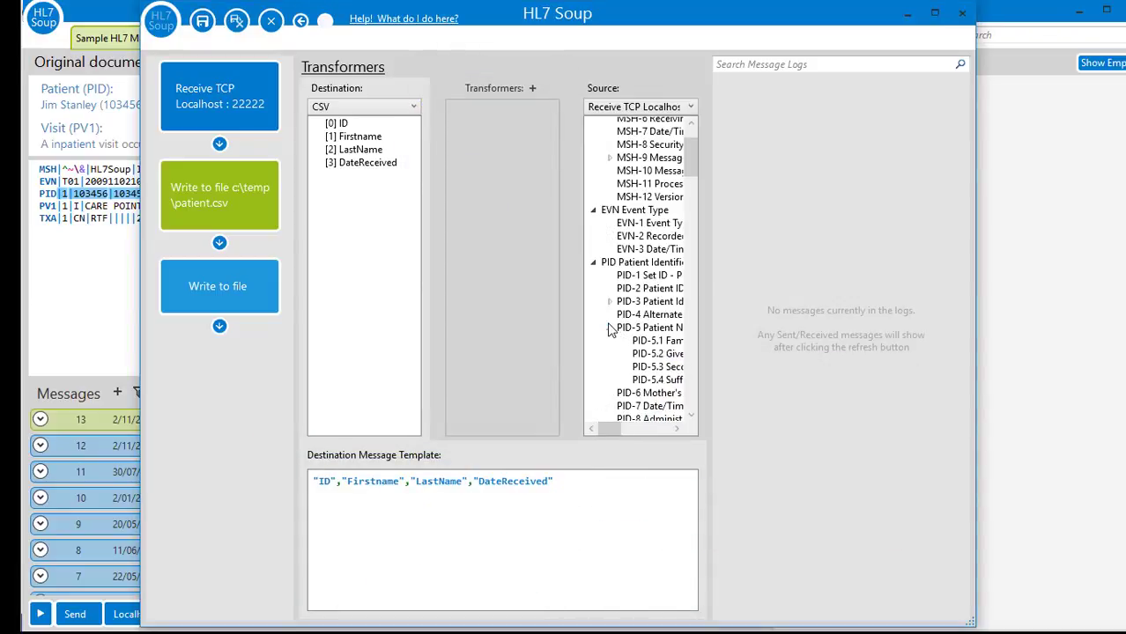
pyautogui.moveTo(665, 343); pyautogui.dragTo(358, 157)
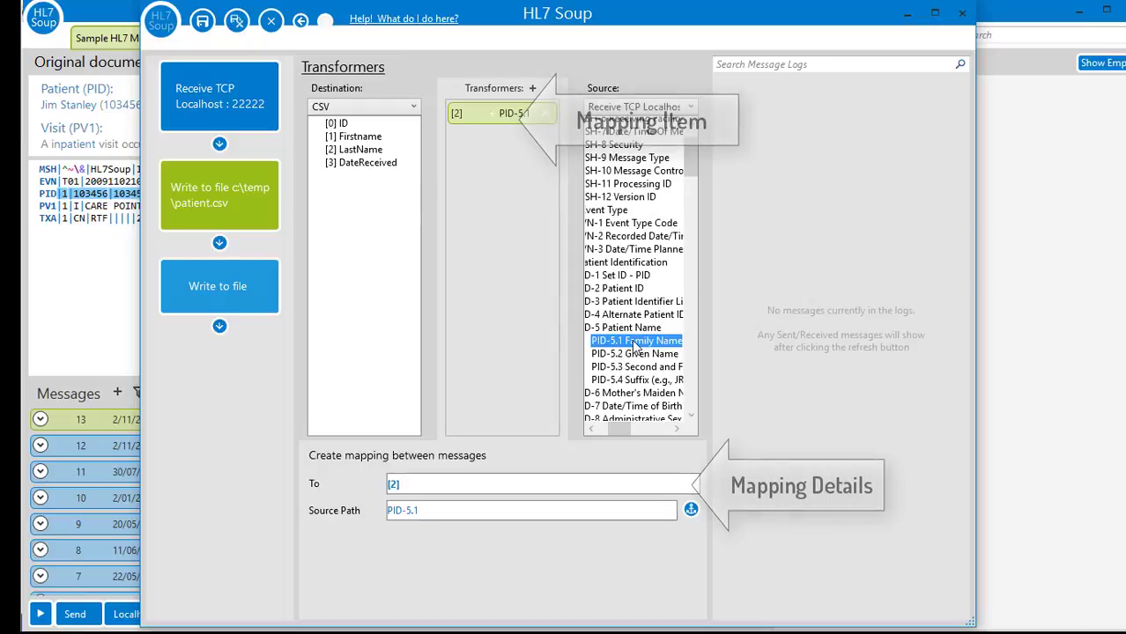
pyautogui.moveTo(639, 361); pyautogui.dragTo(368, 141)
# Map PID-3.1 ID Number from the Patient Identifier List to the ID column
pyautogui.click(617, 301)
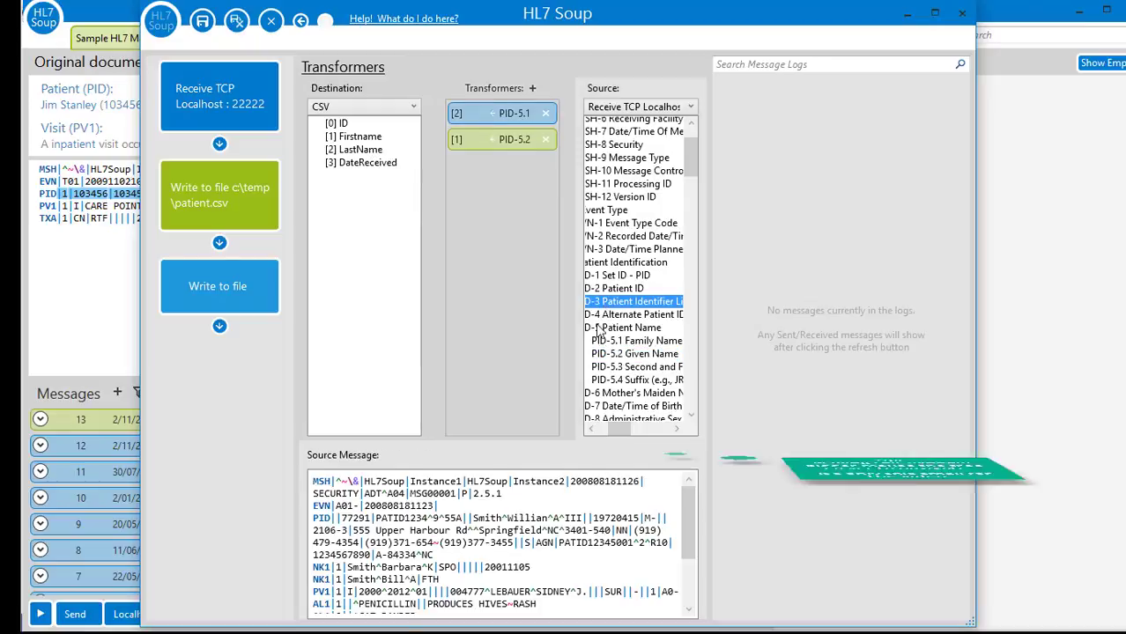
pyautogui.moveTo(615, 428); pyautogui.dragTo(597, 428)
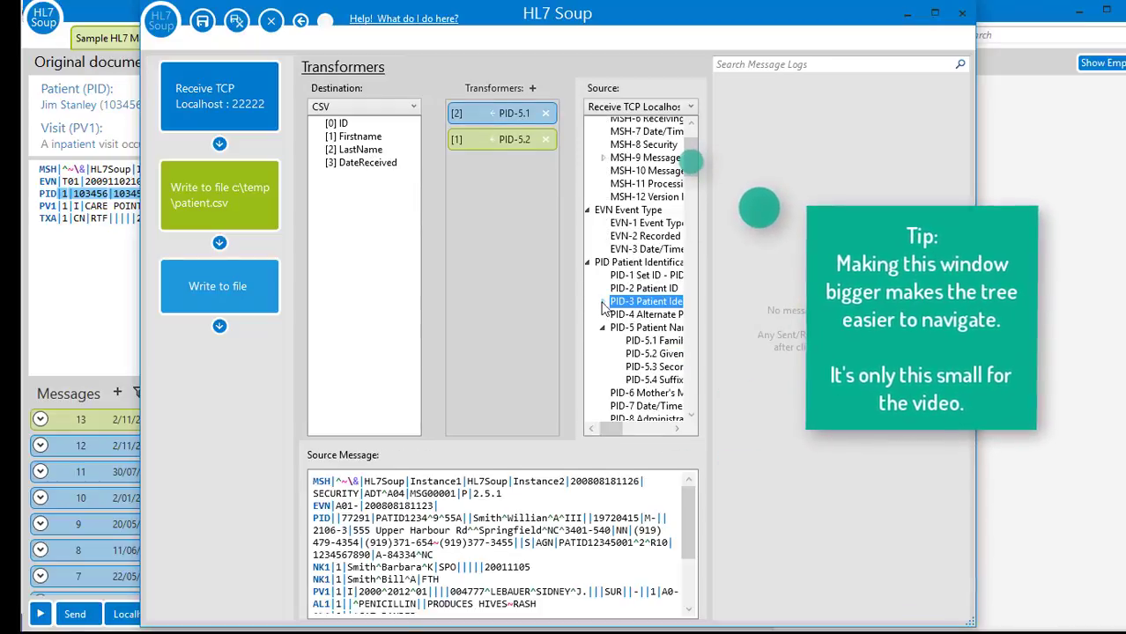
pyautogui.moveTo(642, 315); pyautogui.dragTo(344, 124)
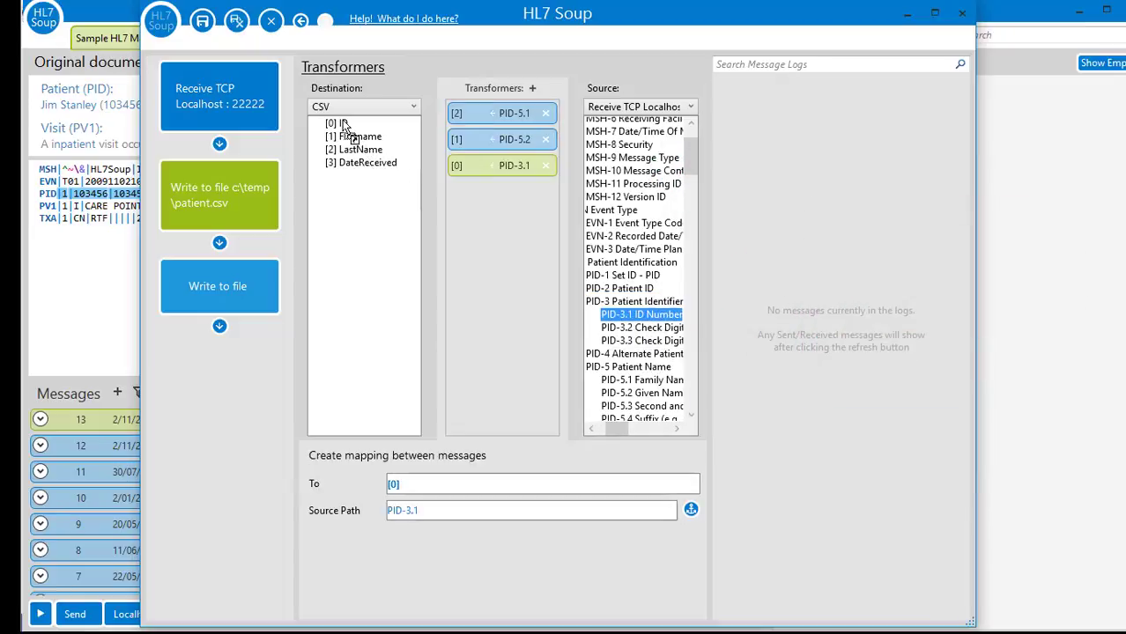
# Replace DateReceived in the destination message template with the CurrentDateTime variable, keeping the surrounding quotes
pyautogui.click(358, 168)
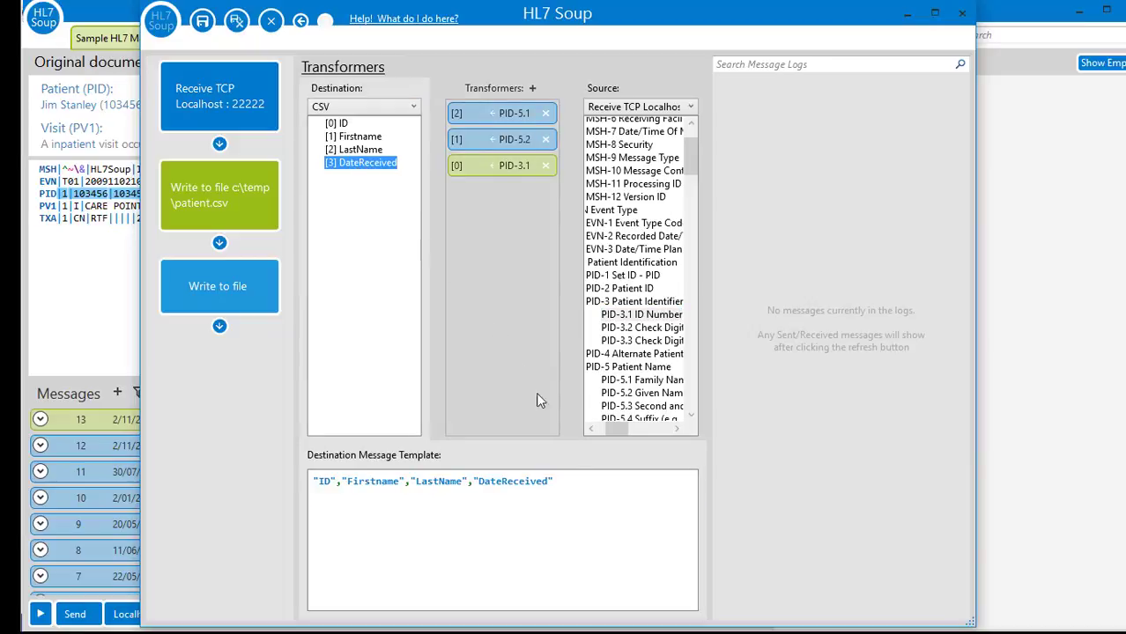
pyautogui.moveTo(490, 481); pyautogui.dragTo(478, 482)
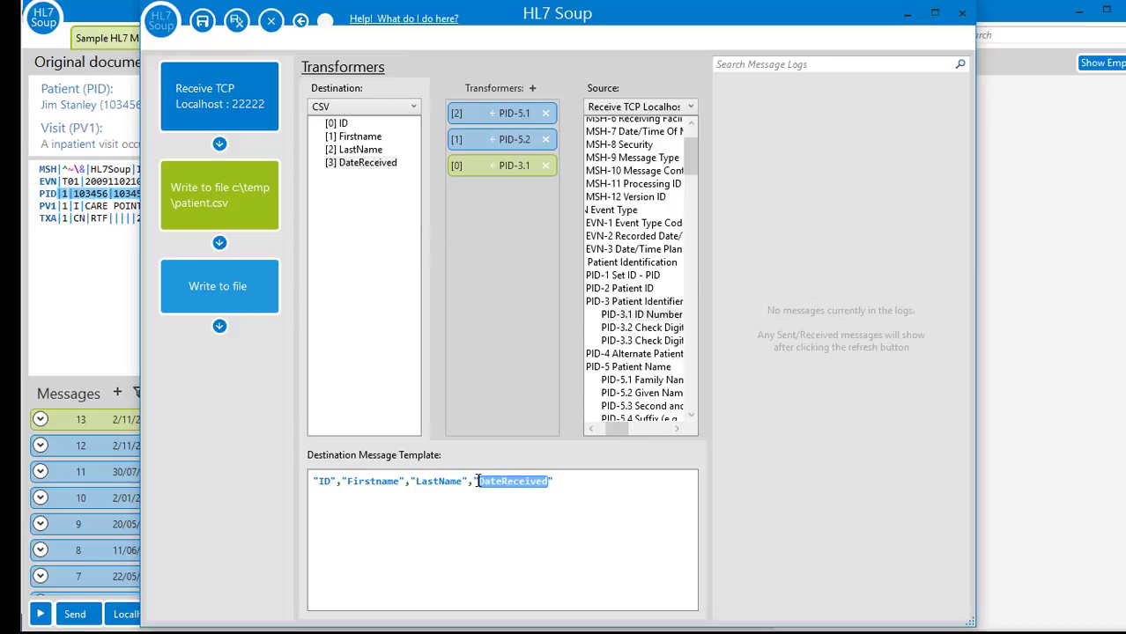
pyautogui.rightClick(479, 483)
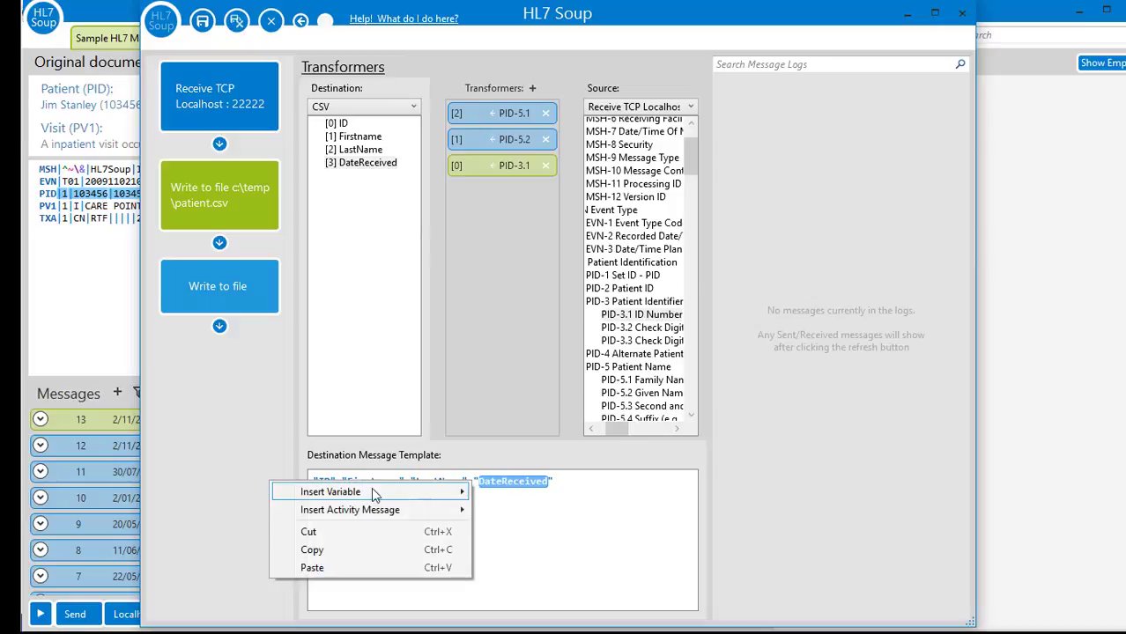
pyautogui.moveTo(338, 503)
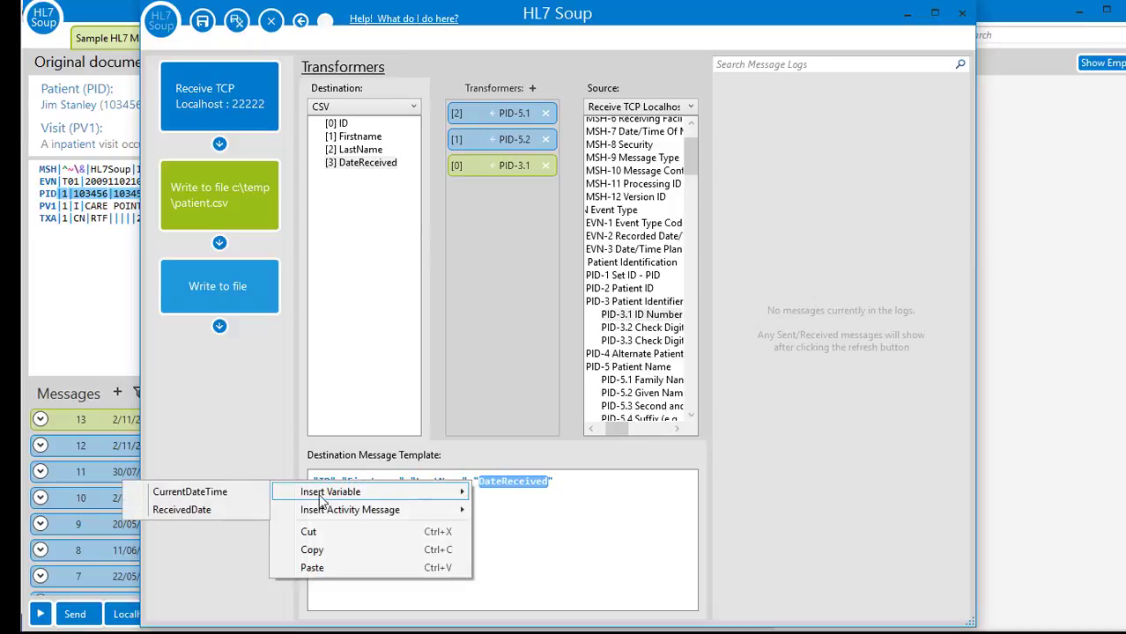
pyautogui.click(189, 492)
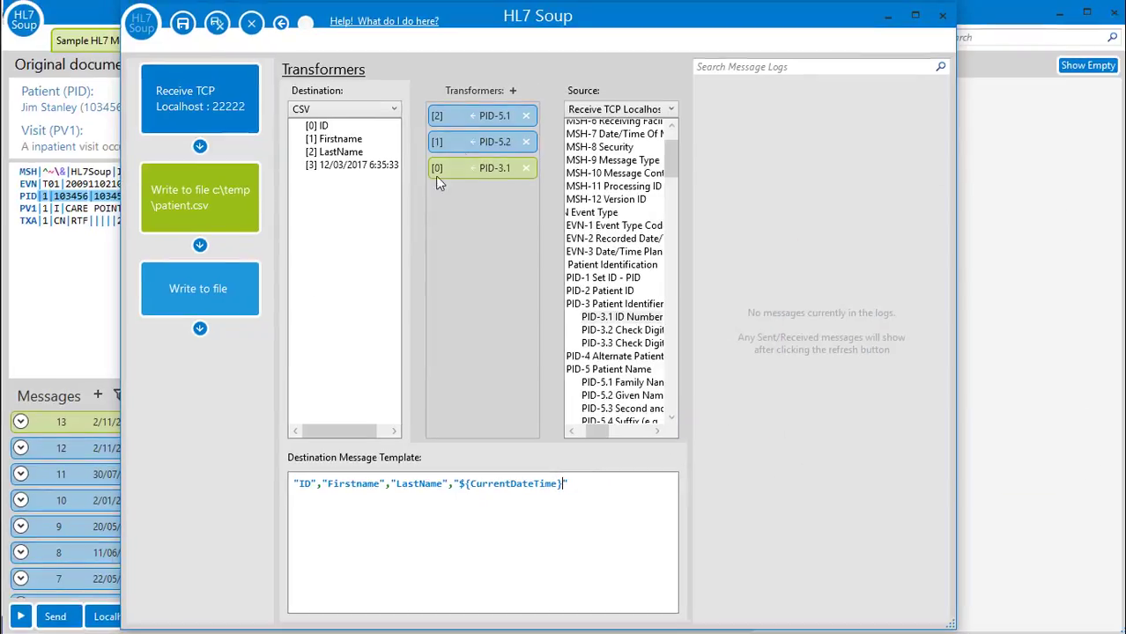
pyautogui.click(533, 88)
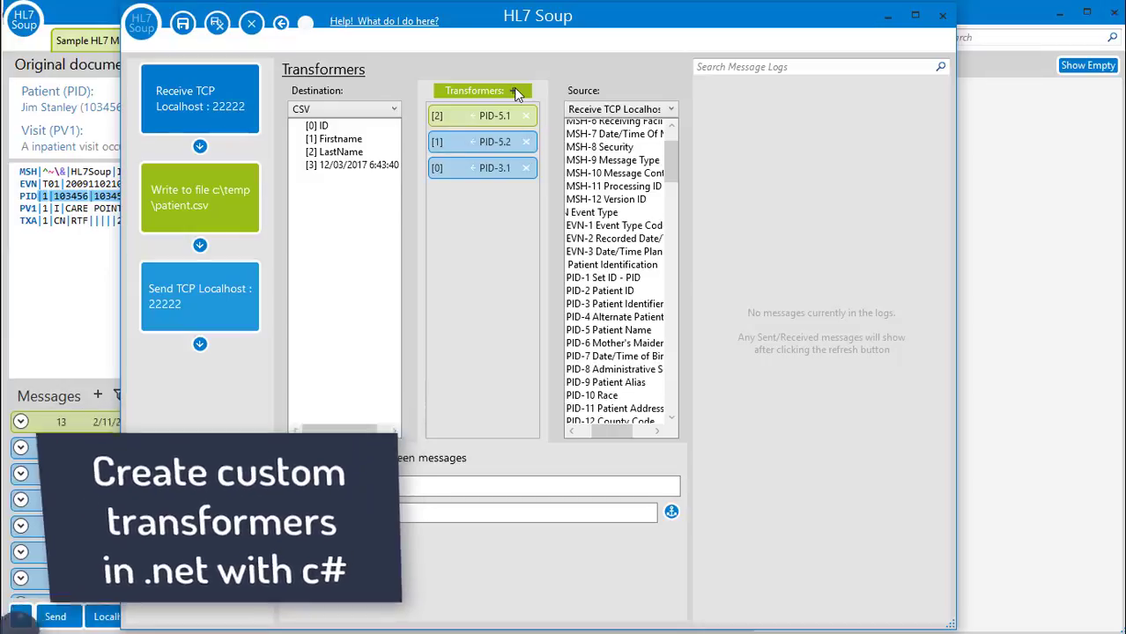
pyautogui.click(513, 89)
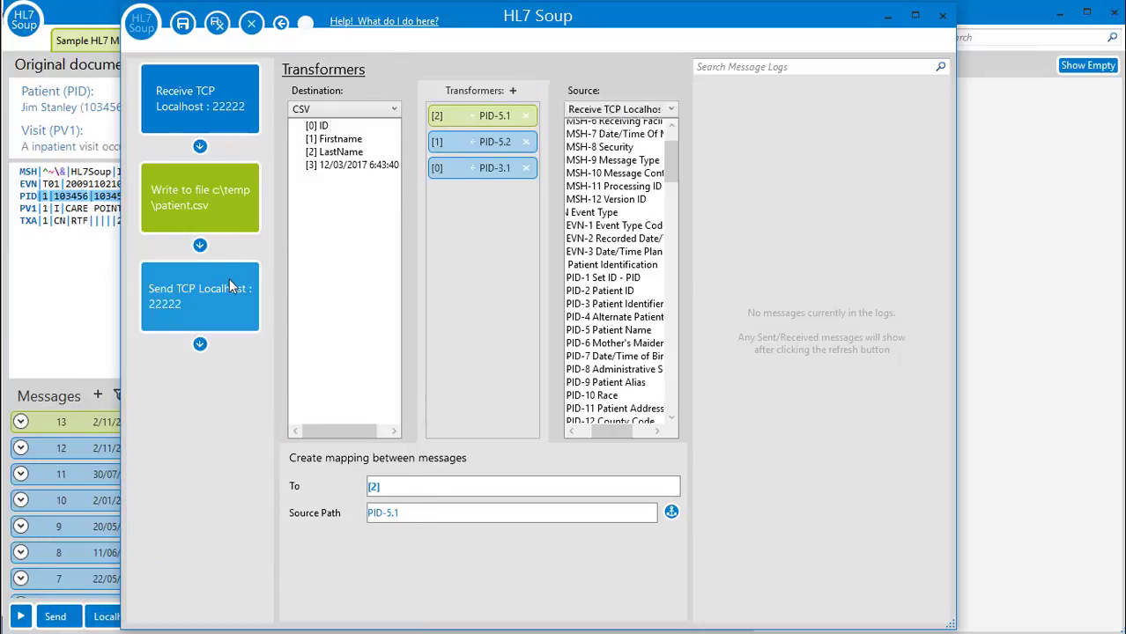
# Disable the Send TCP activity at the end of the workflow and enable it again
pyautogui.click(229, 279)
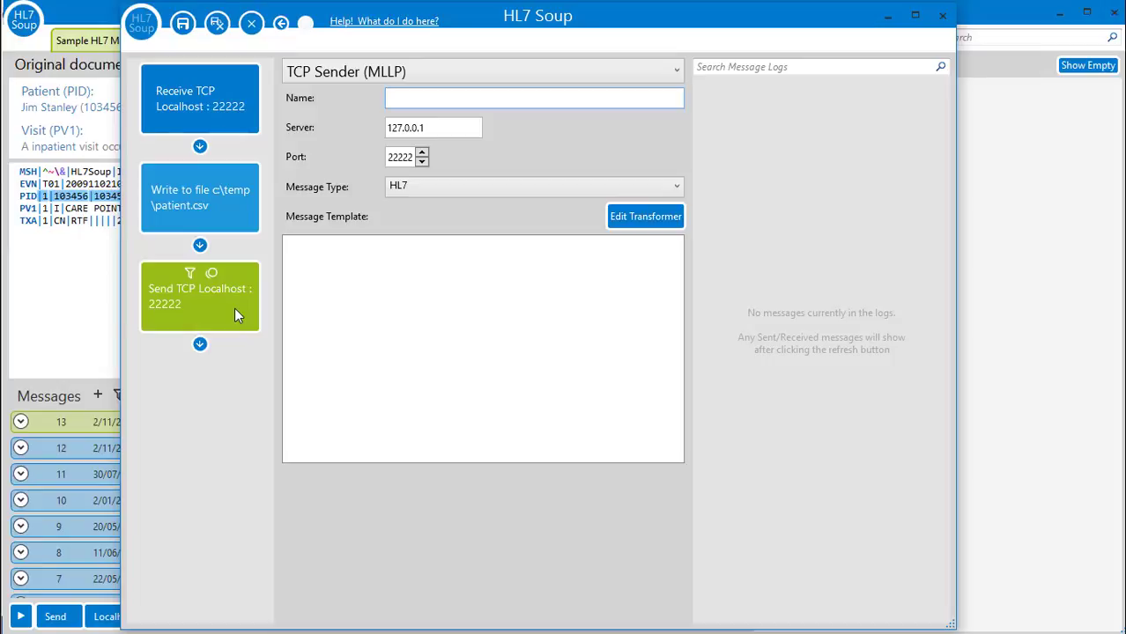
pyautogui.rightClick(235, 307)
pyautogui.click(170, 338)
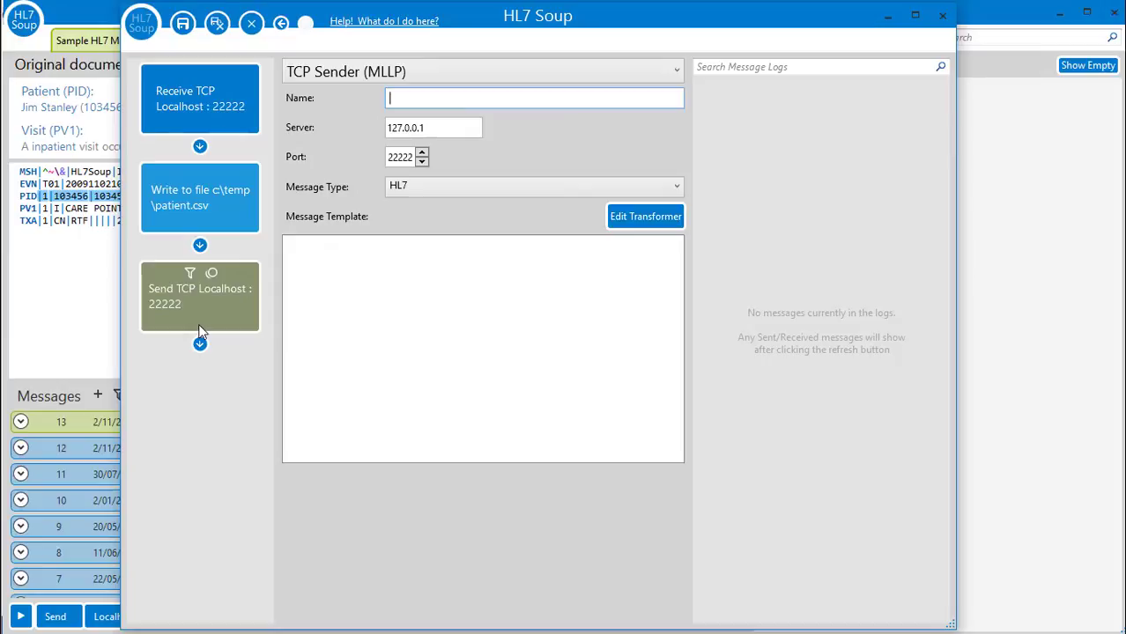
pyautogui.rightClick(200, 331)
pyautogui.click(235, 360)
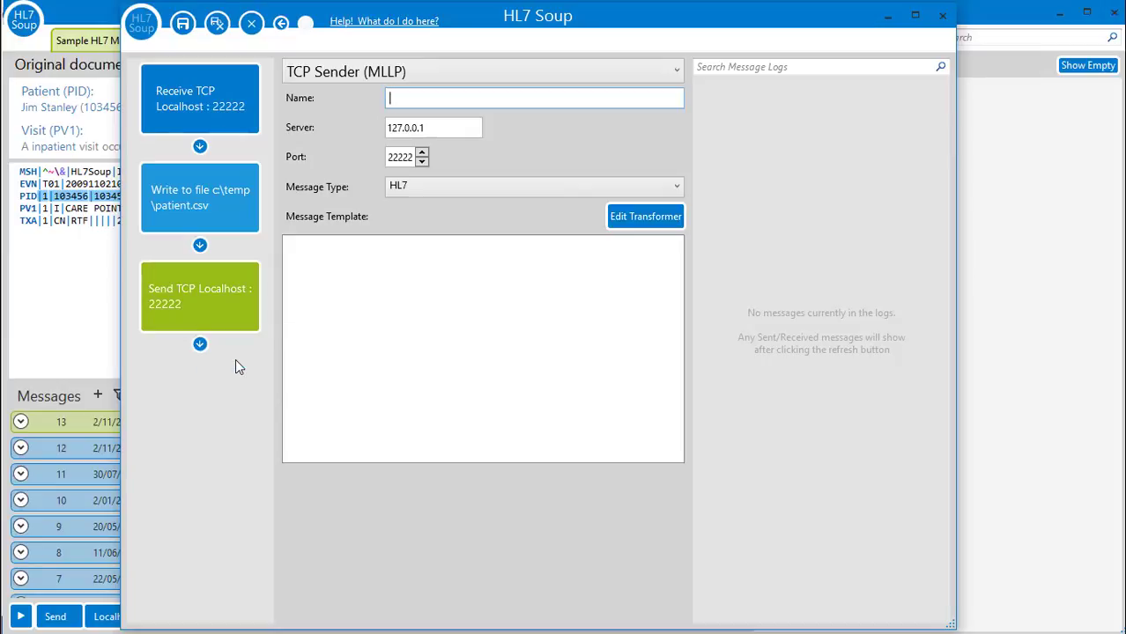
# Delete the Send TCP activity at the end of the workflow
pyautogui.rightClick(228, 305)
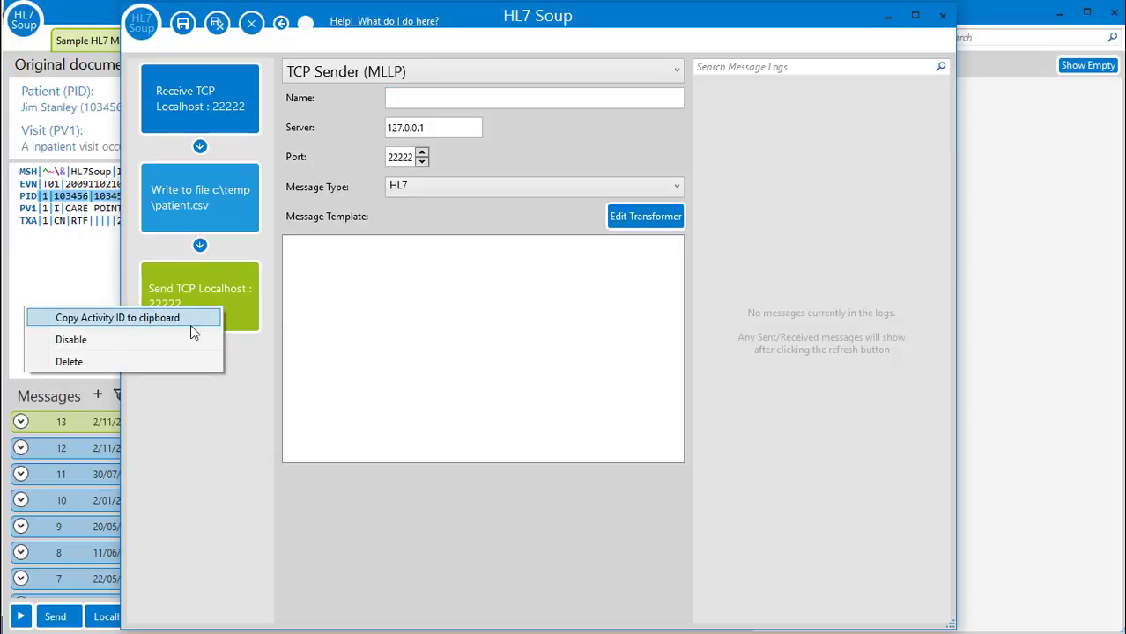
pyautogui.click(162, 367)
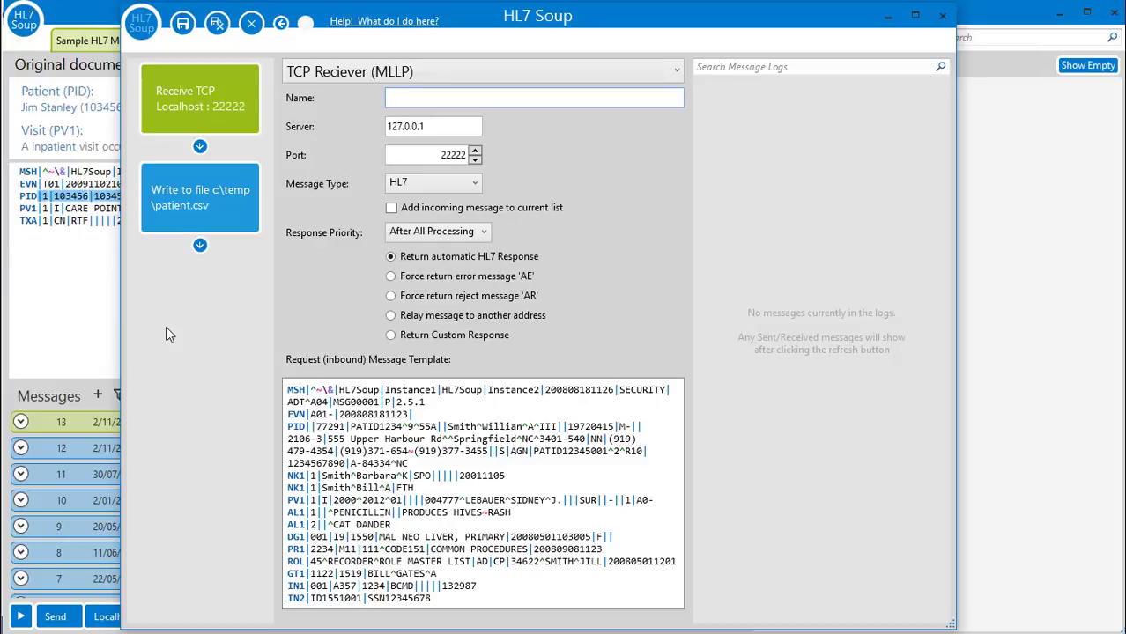
# Add a filter to the Receive TCP activity that compares MSH-9.1 with the value ADT
pyautogui.click(202, 77)
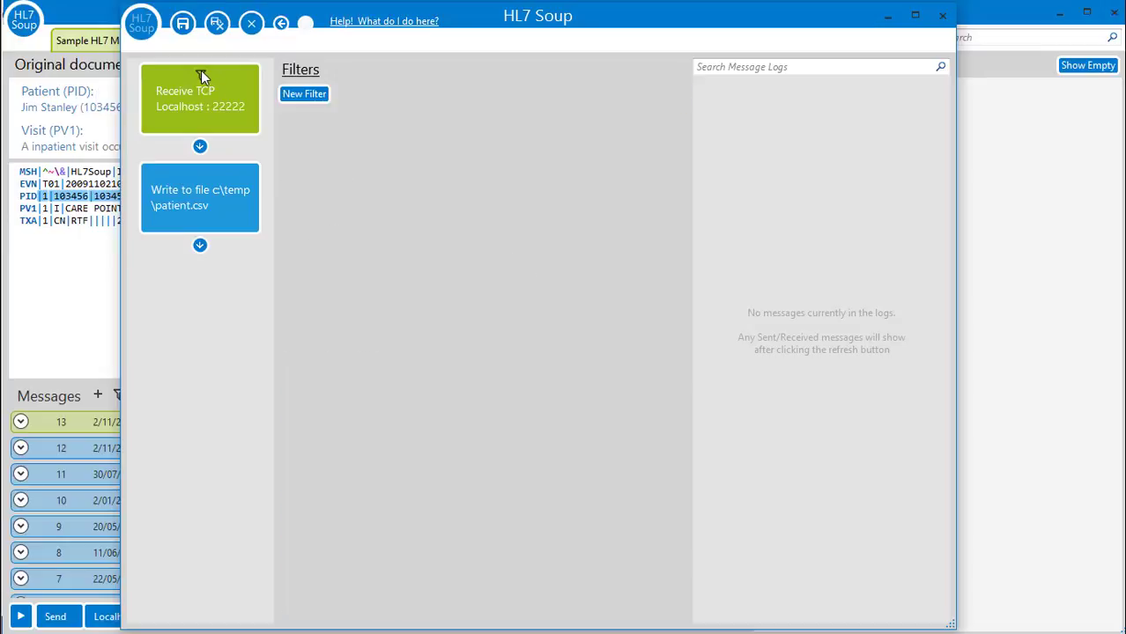
pyautogui.click(302, 95)
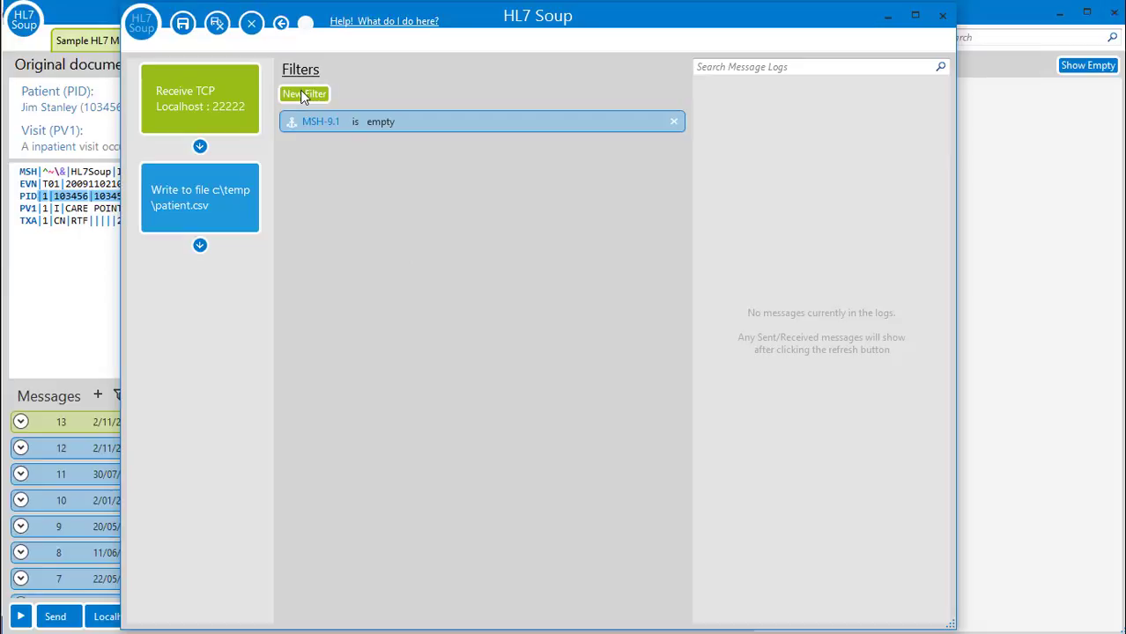
pyautogui.click(374, 126)
pyautogui.click(383, 141)
pyautogui.click(419, 121)
pyautogui.write('ADT')
# Save and close the receiver workflow and start receiving messages with it
pyautogui.click(222, 28)
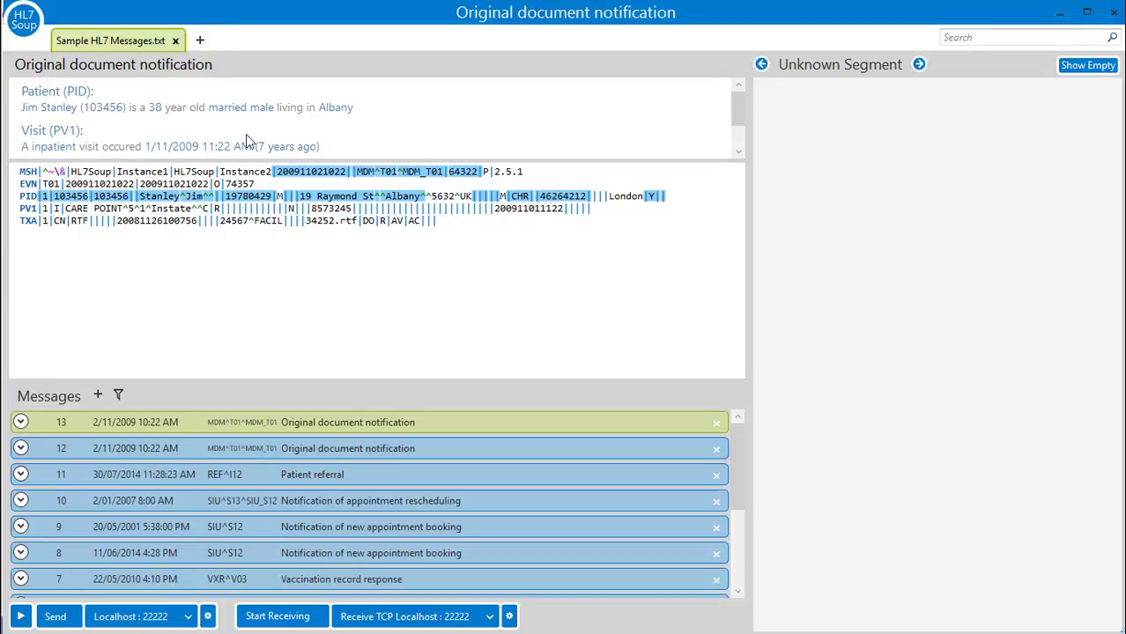
pyautogui.click(309, 618)
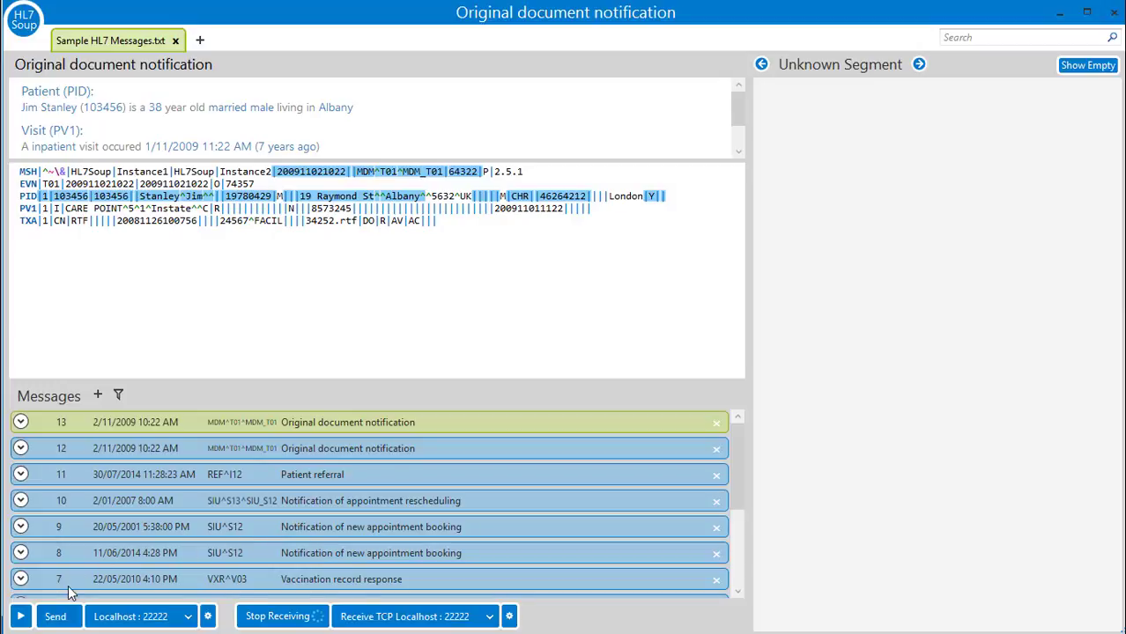
# Auto-send the sample messages to Localhost : 22222, starting at the first message in the list
pyautogui.click(20, 620)
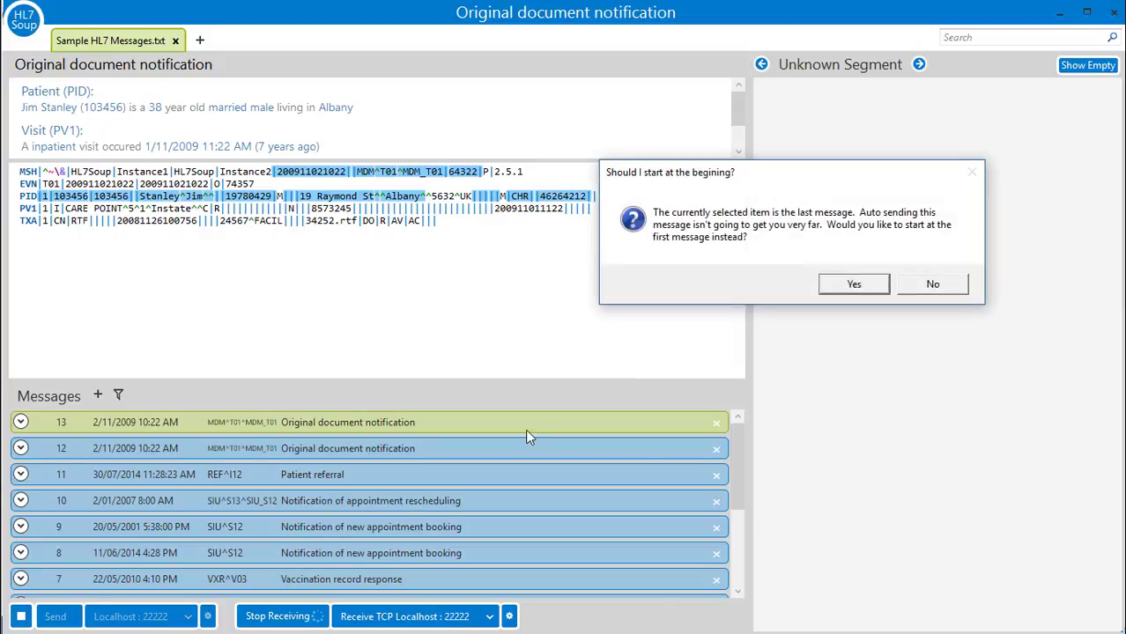
pyautogui.click(879, 288)
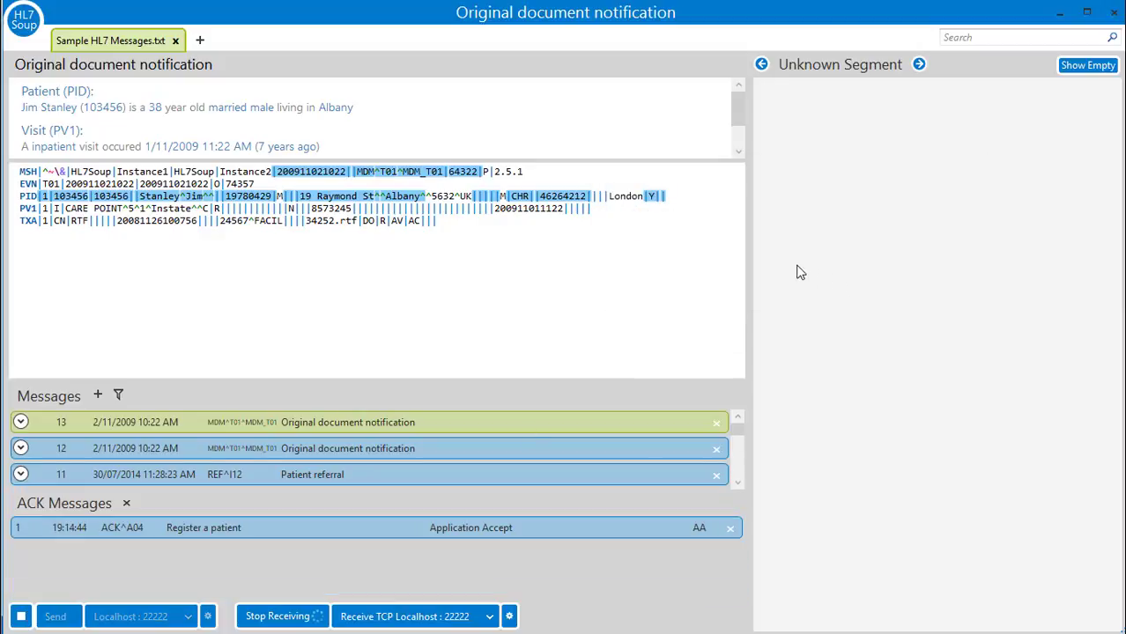
# Open the Receive TCP Localhost : 22222 workflow for editing and refresh its message log view
pyautogui.click(508, 624)
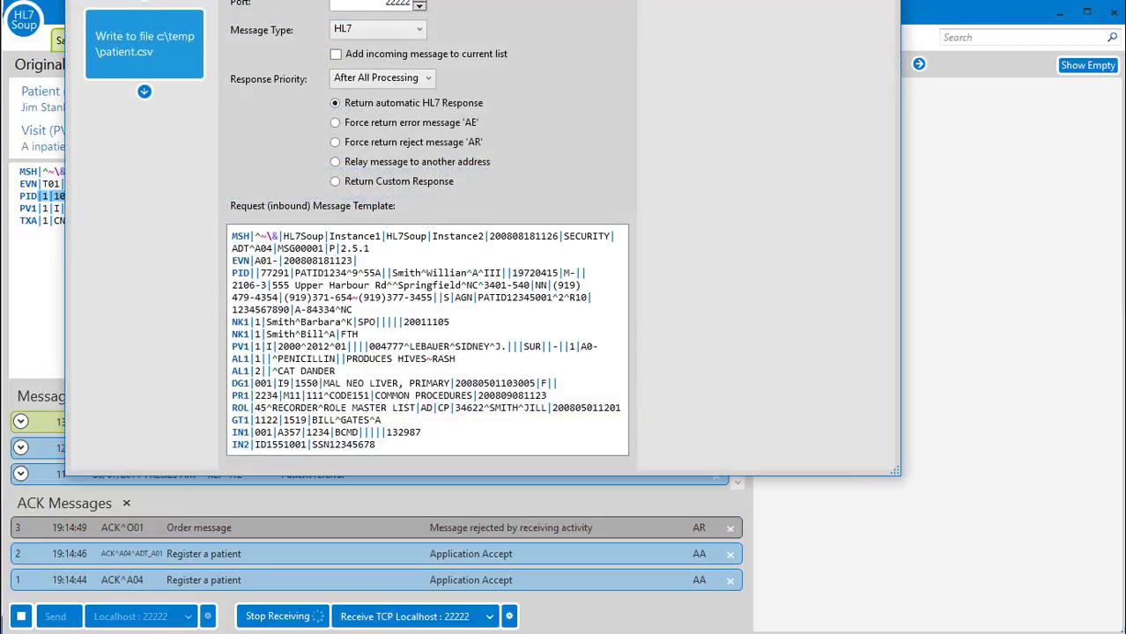
pyautogui.moveTo(569, 0); pyautogui.dragTo(598, 51)
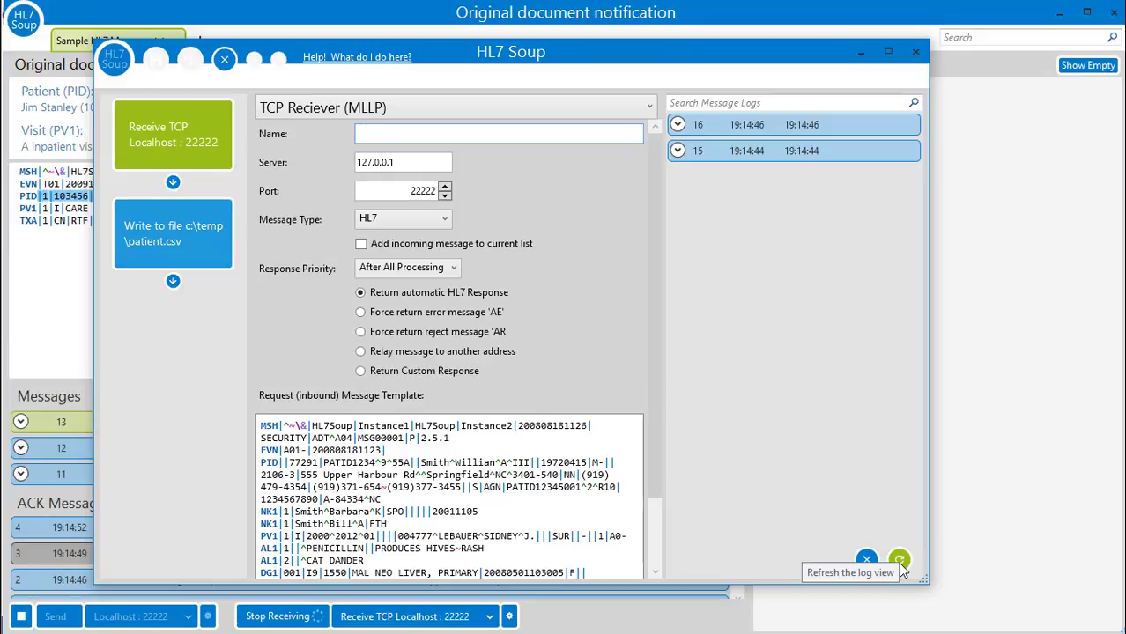
pyautogui.click(900, 561)
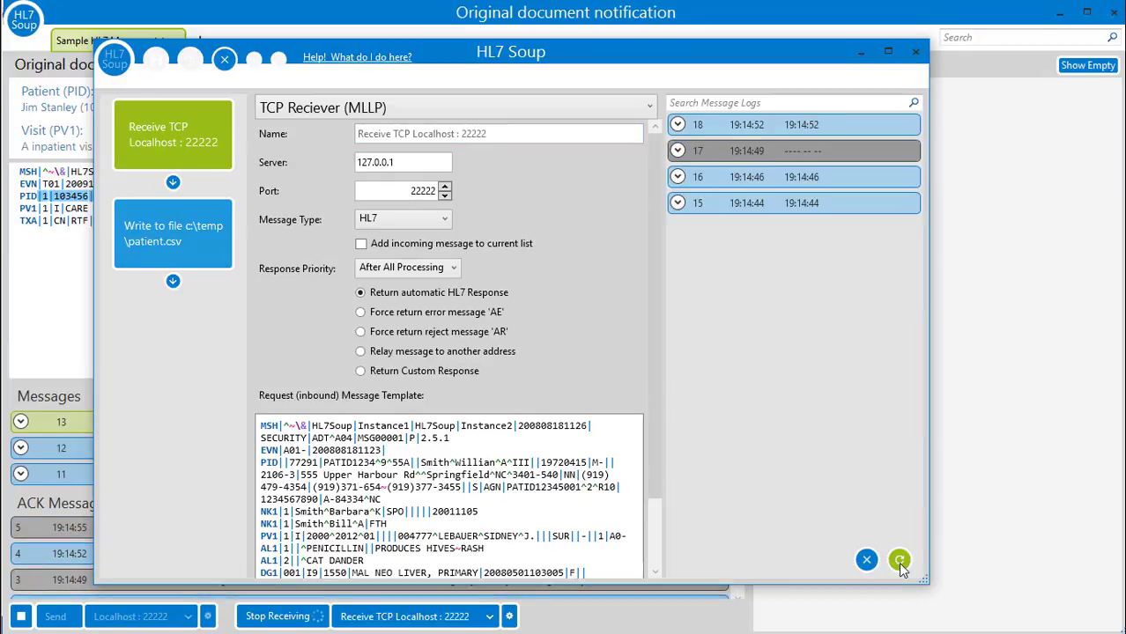
pyautogui.click(900, 560)
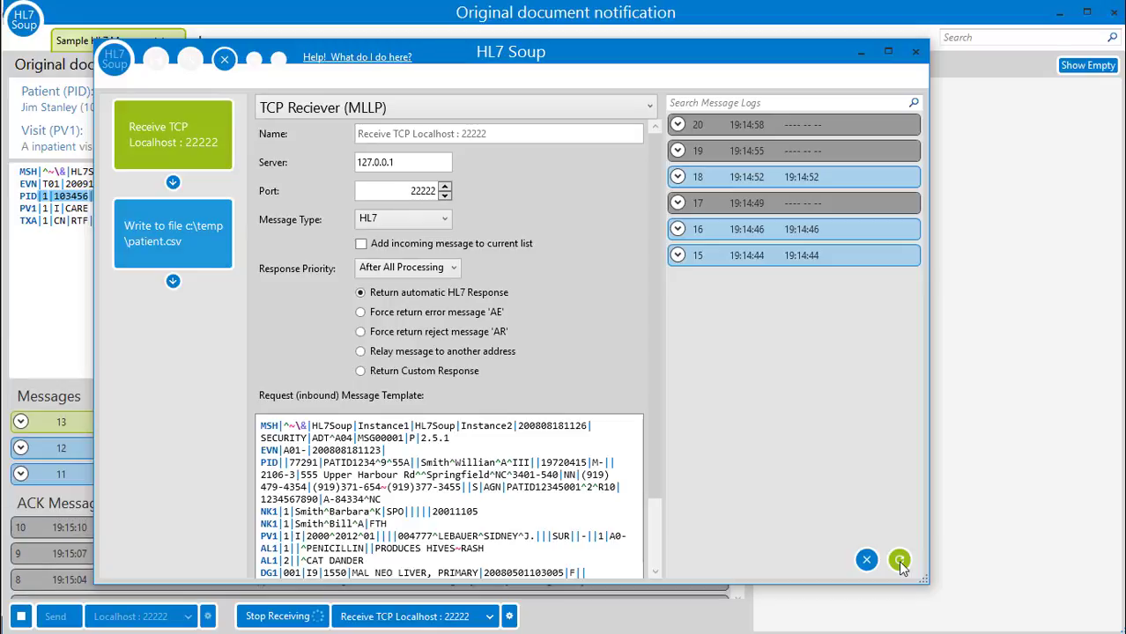
# Examine the oldest log entry: the source and response of the Receive TCP activity and the CSV line written to patient.csv
pyautogui.click(678, 254)
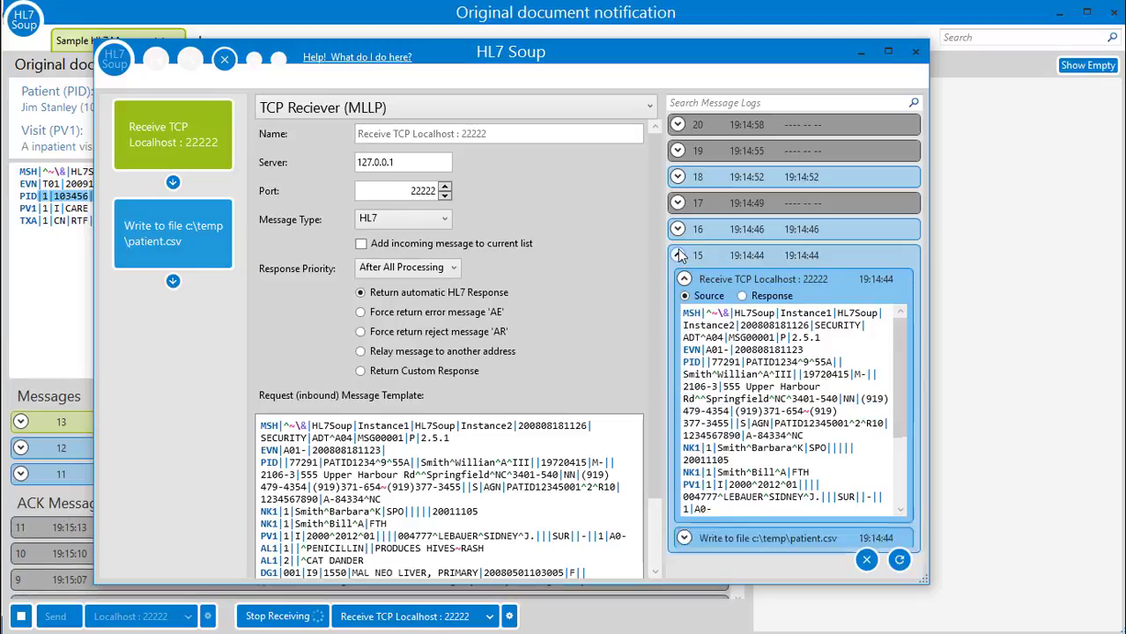
pyautogui.click(758, 541)
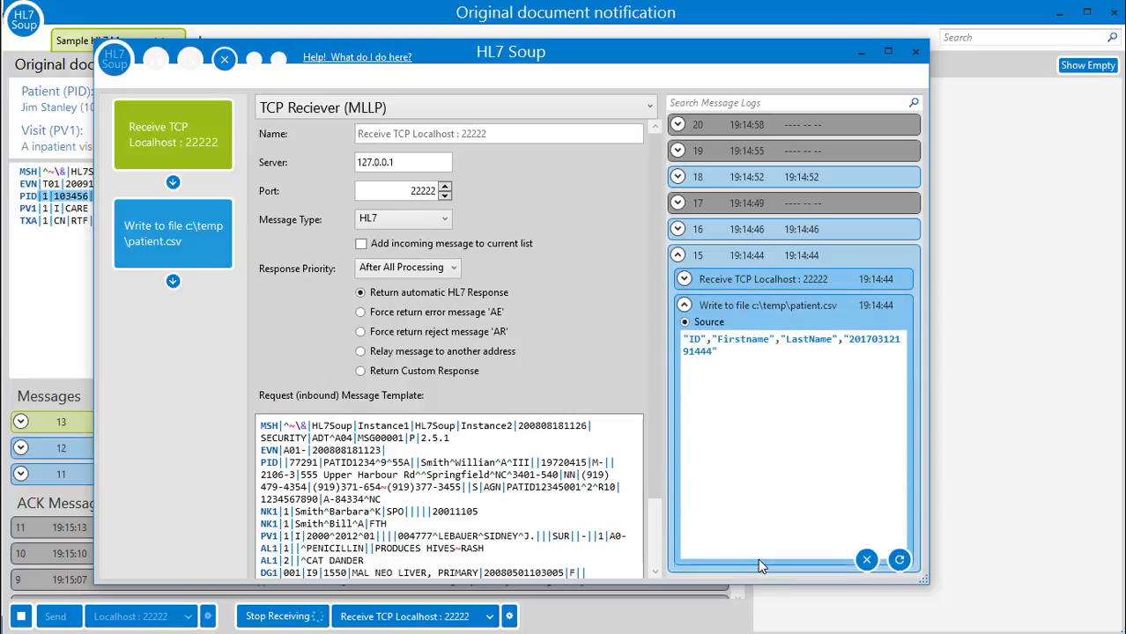
pyautogui.click(739, 282)
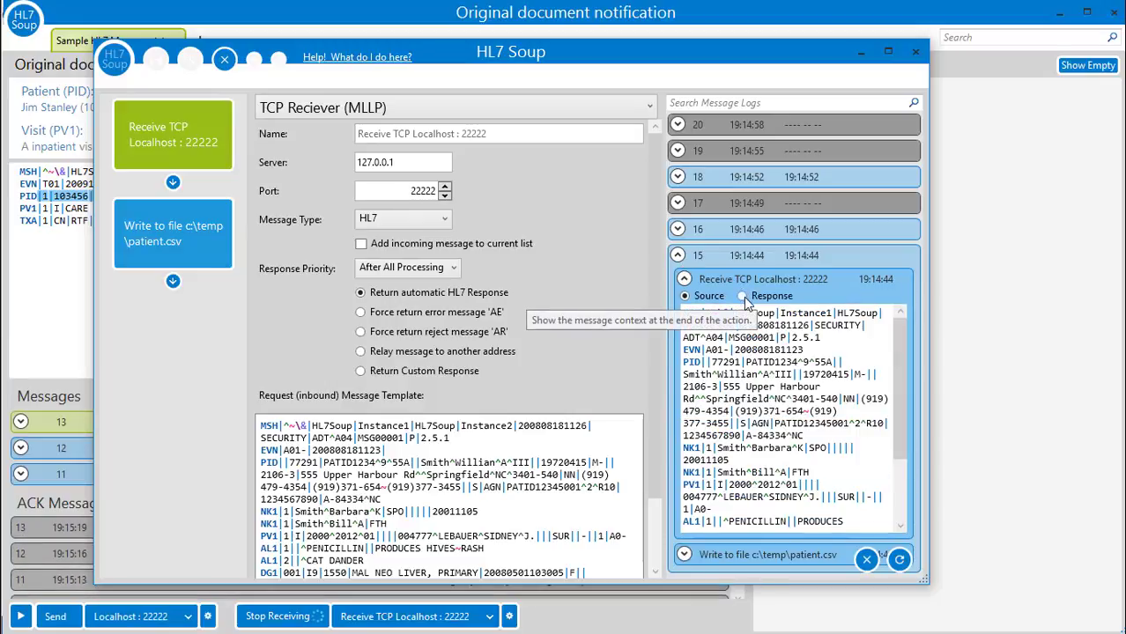
pyautogui.click(744, 297)
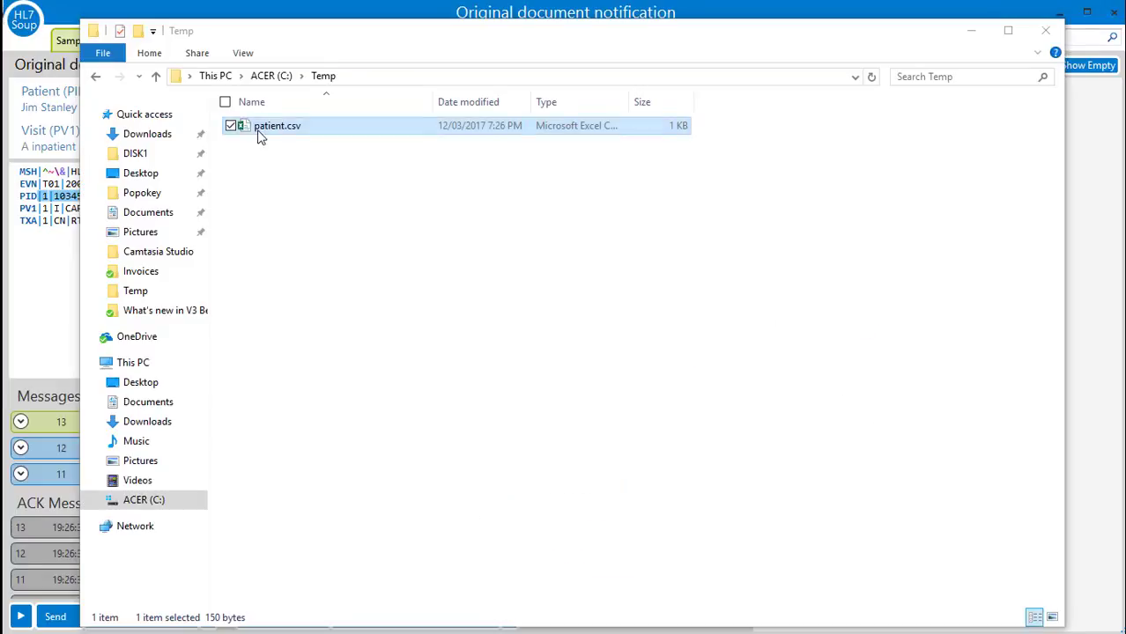
# View patient.csv from the Temp folder in Excel with columns A, C and D fitted to their contents, and close it without saving
pyautogui.doubleClick(261, 132)
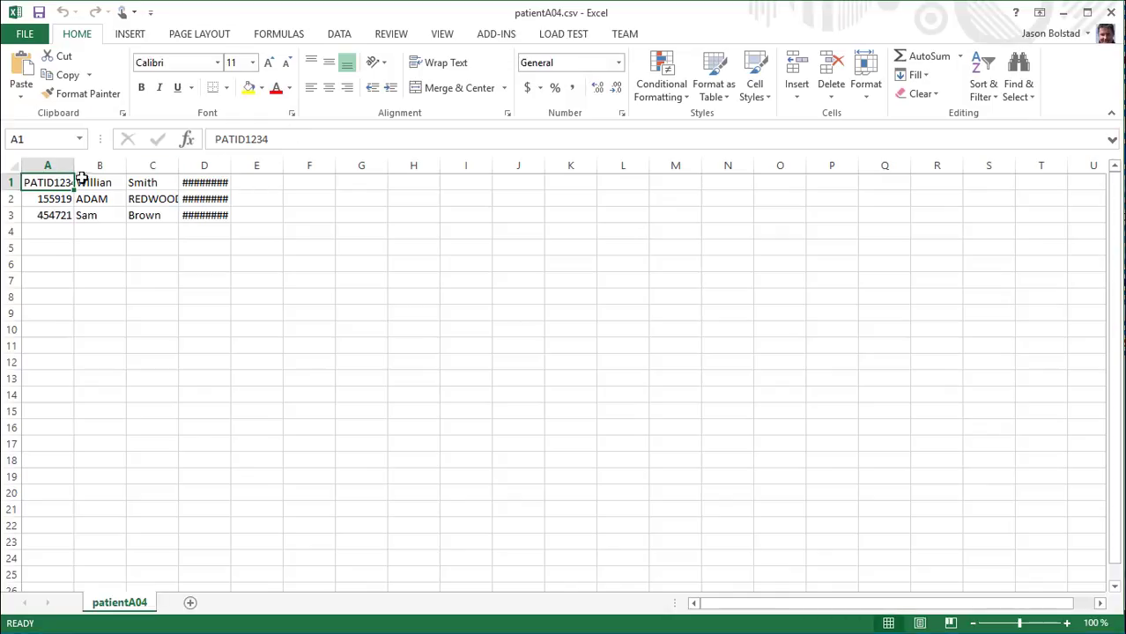
pyautogui.doubleClick(75, 164)
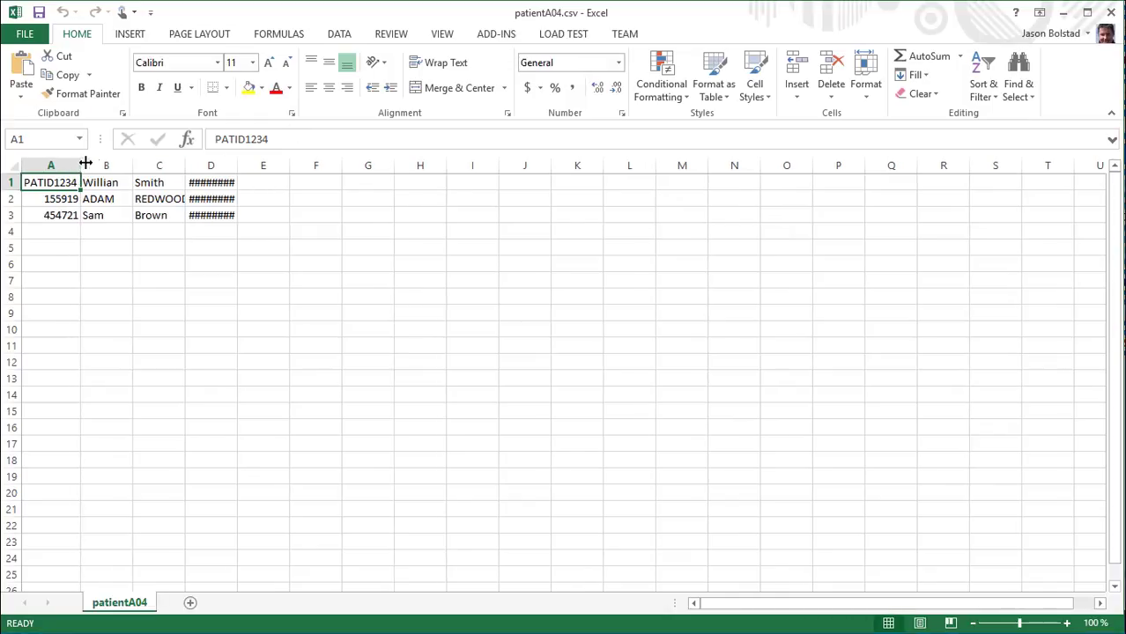
pyautogui.doubleClick(185, 164)
pyautogui.doubleClick(244, 162)
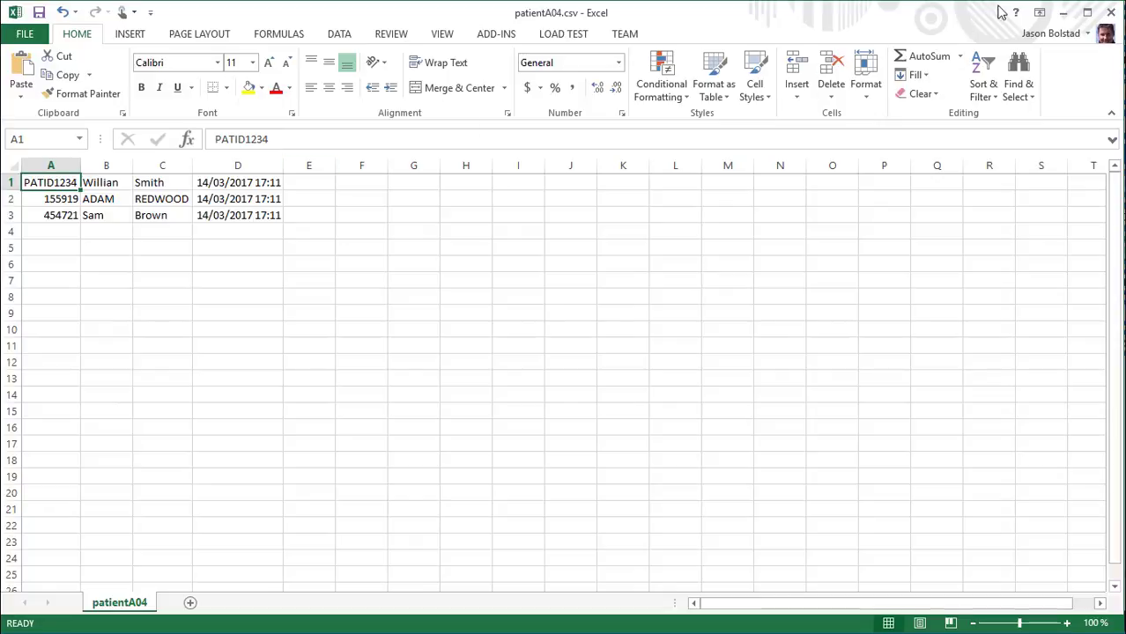
pyautogui.click(1112, 13)
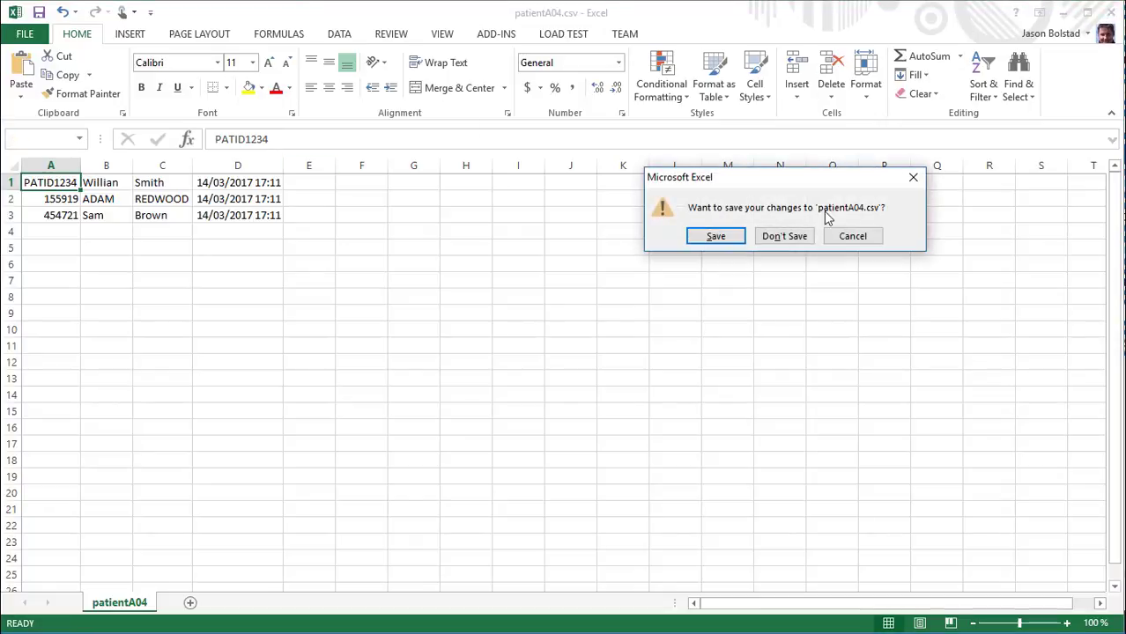
pyautogui.click(775, 240)
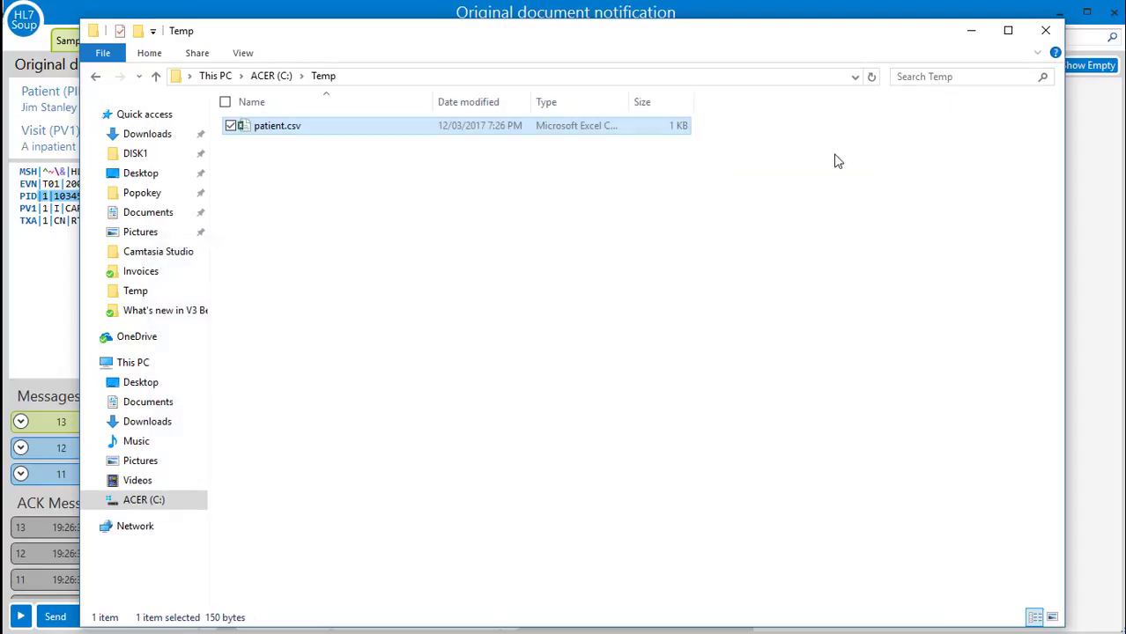
pyautogui.click(1046, 30)
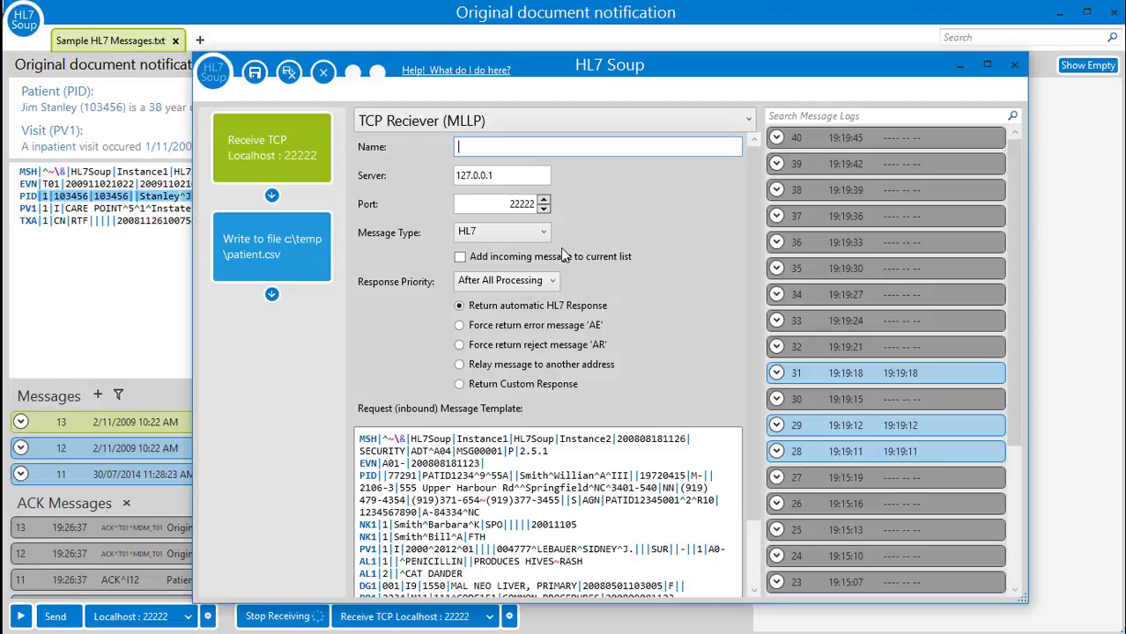
# Create a variable from MSH-9.2 Trigger Event in the transformers of the activity that writes patient.csv
pyautogui.click(283, 230)
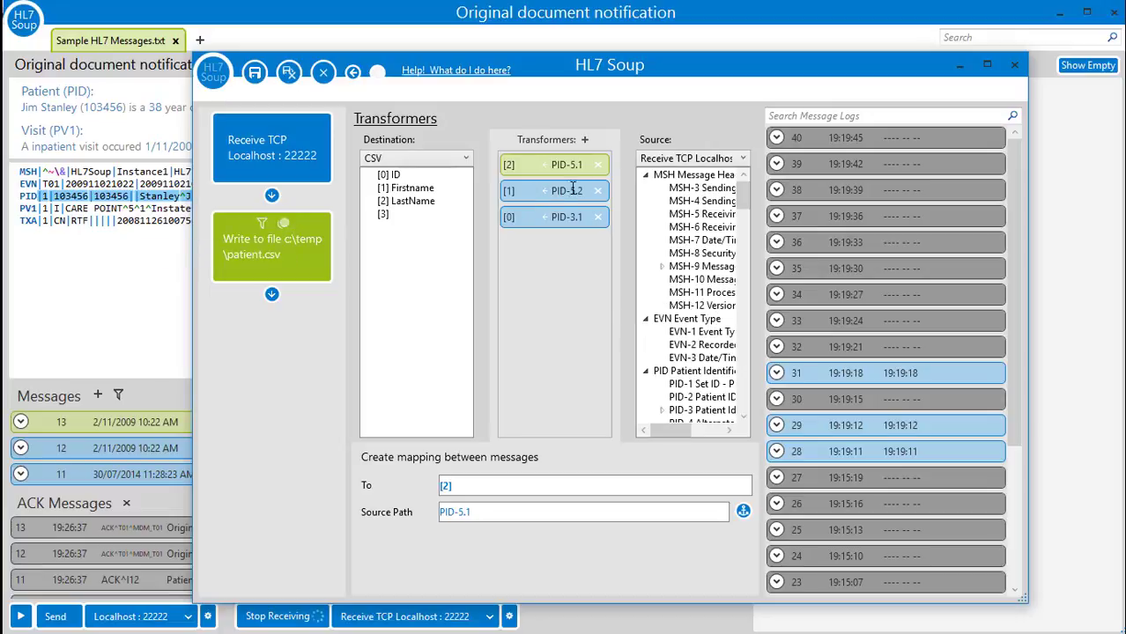
pyautogui.click(662, 266)
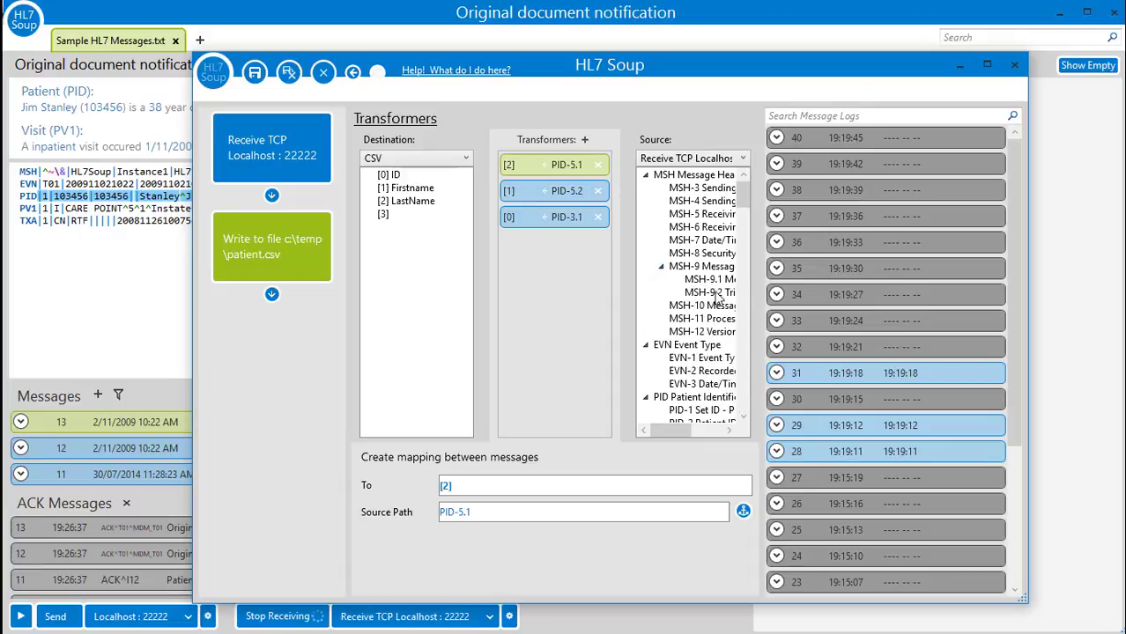
pyautogui.moveTo(717, 297); pyautogui.dragTo(555, 262)
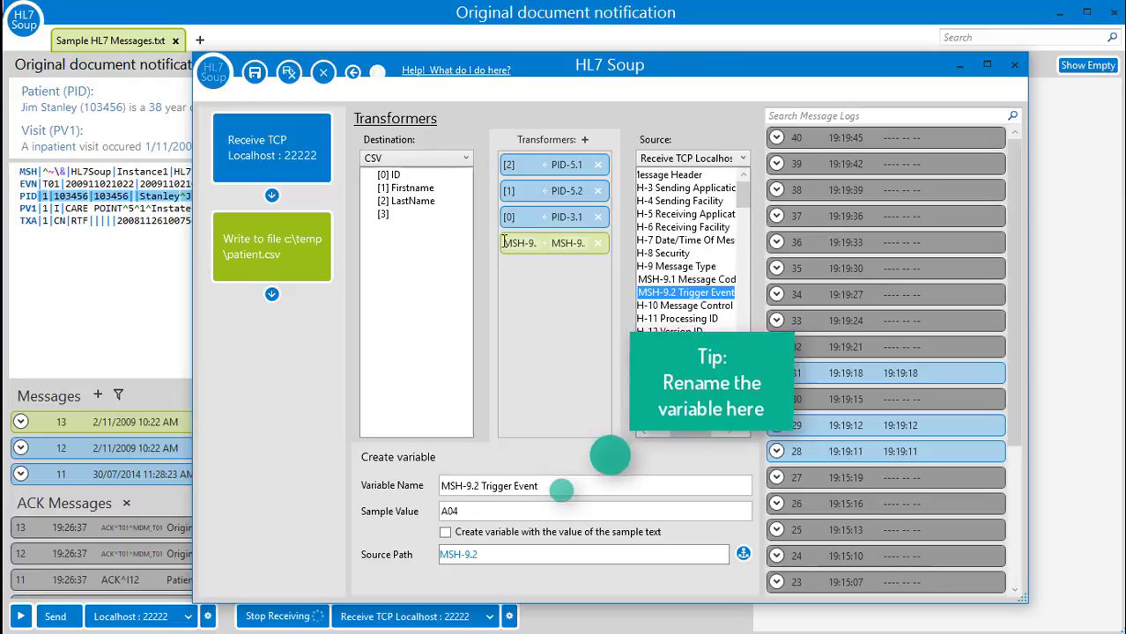
# Insert the MSH-9.2 Trigger Event variable before .csv in the File Writer's c:\temp\patient.csv path, and save and close the workflow
pyautogui.click(311, 256)
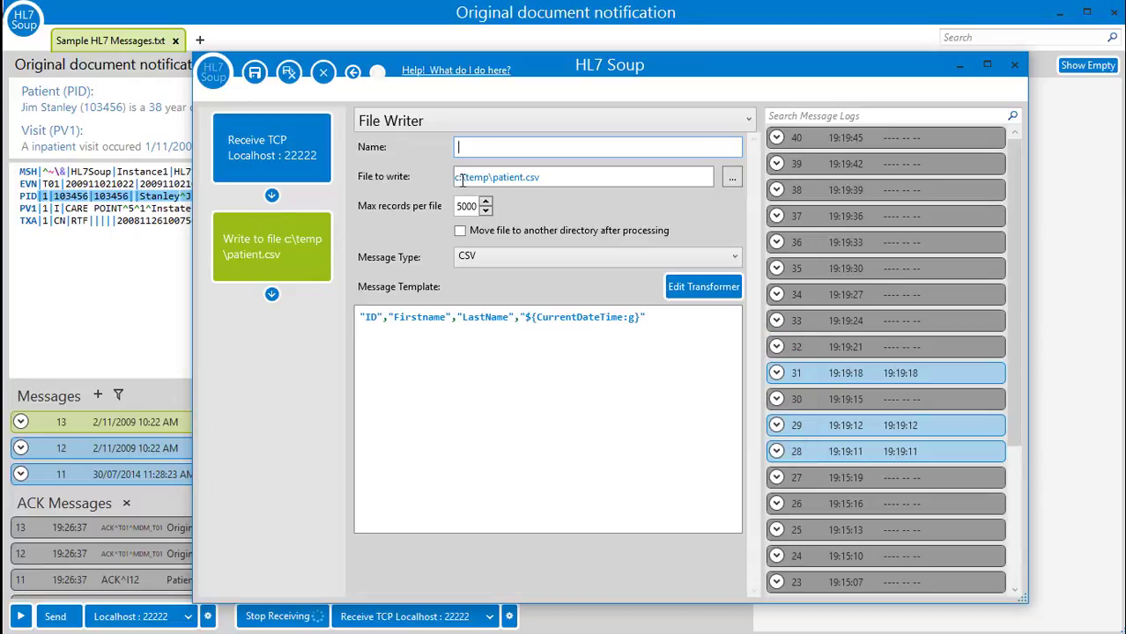
pyautogui.rightClick(518, 180)
pyautogui.moveTo(503, 192)
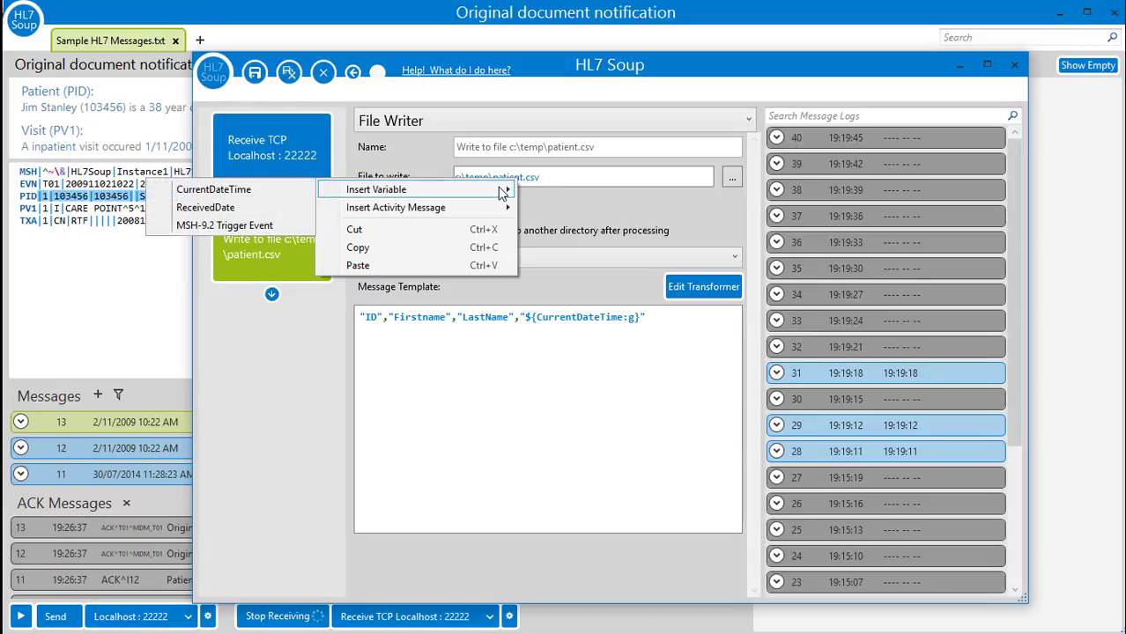
pyautogui.click(267, 226)
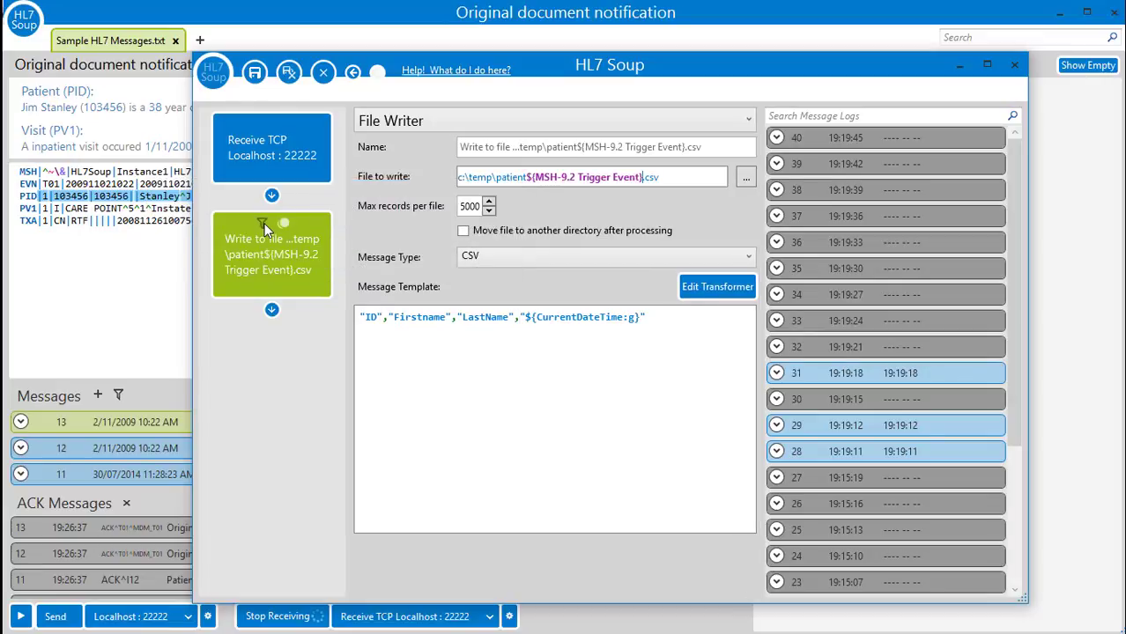
pyautogui.click(289, 72)
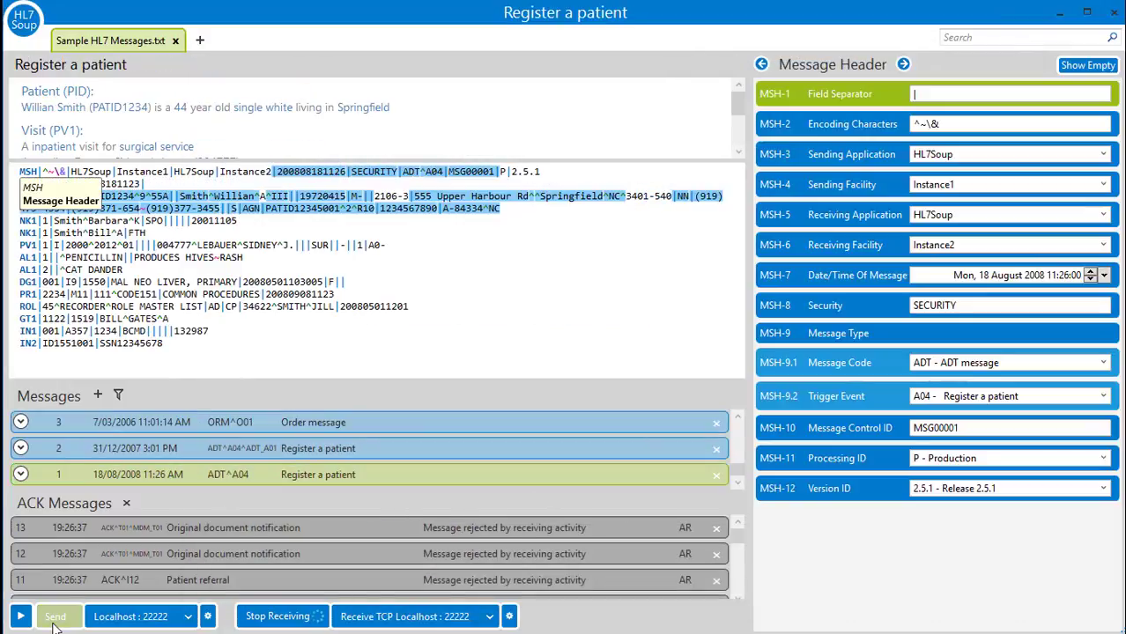
# Send the first Register a patient message (ADT^A04) to Localhost : 22222 and check the output files in the Temp folder
pyautogui.click(56, 619)
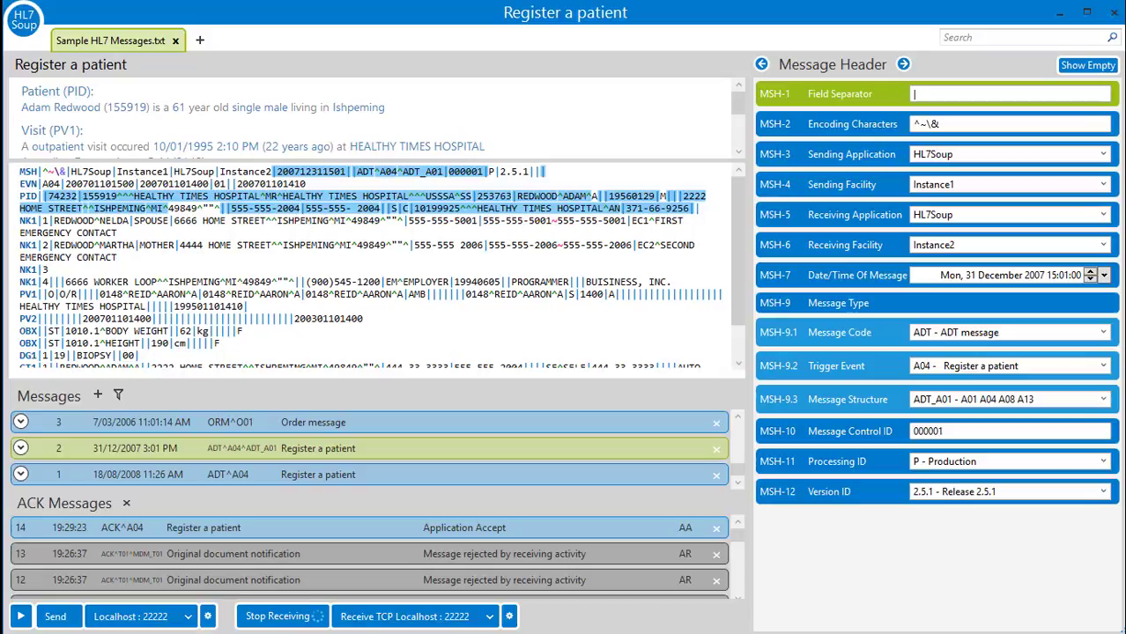
pyautogui.click(139, 619)
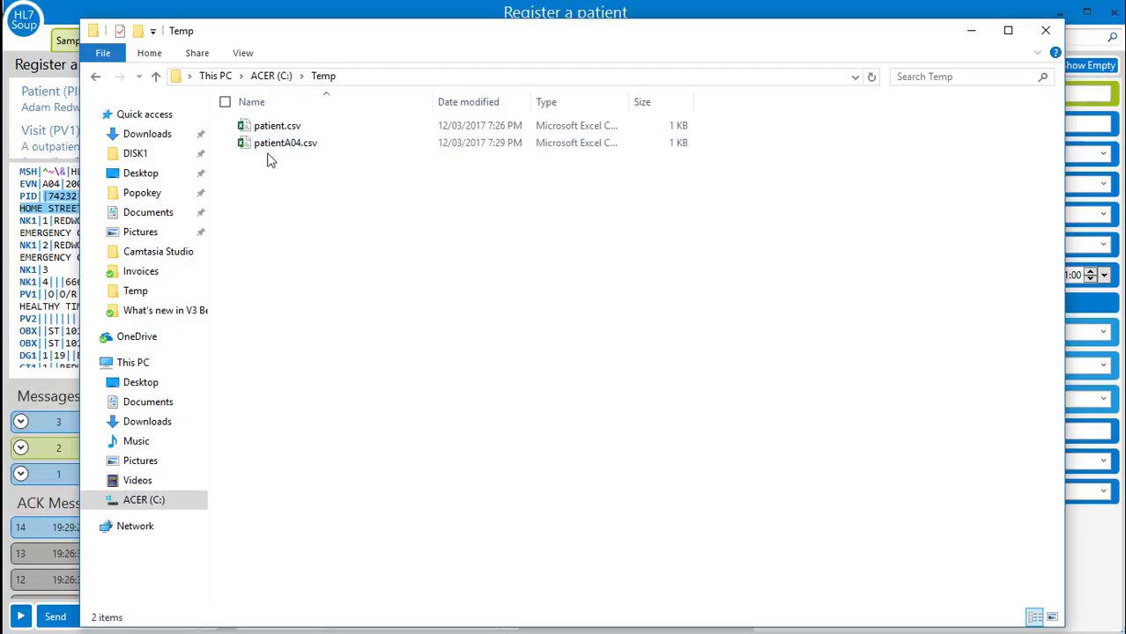
pyautogui.click(291, 19)
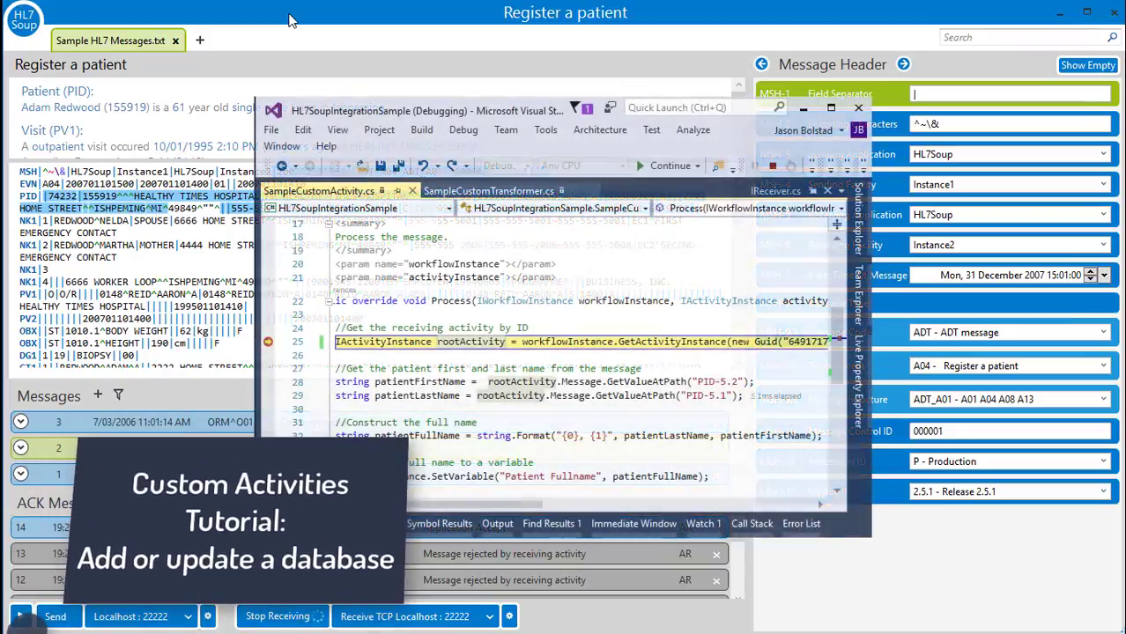
# In Visual Studio, step through the Process method of SampleCustomActivity.cs from the line 25 breakpoint and inspect the patient name variables
pyautogui.press('F10')
pyautogui.press('F10')
pyautogui.press('F10')
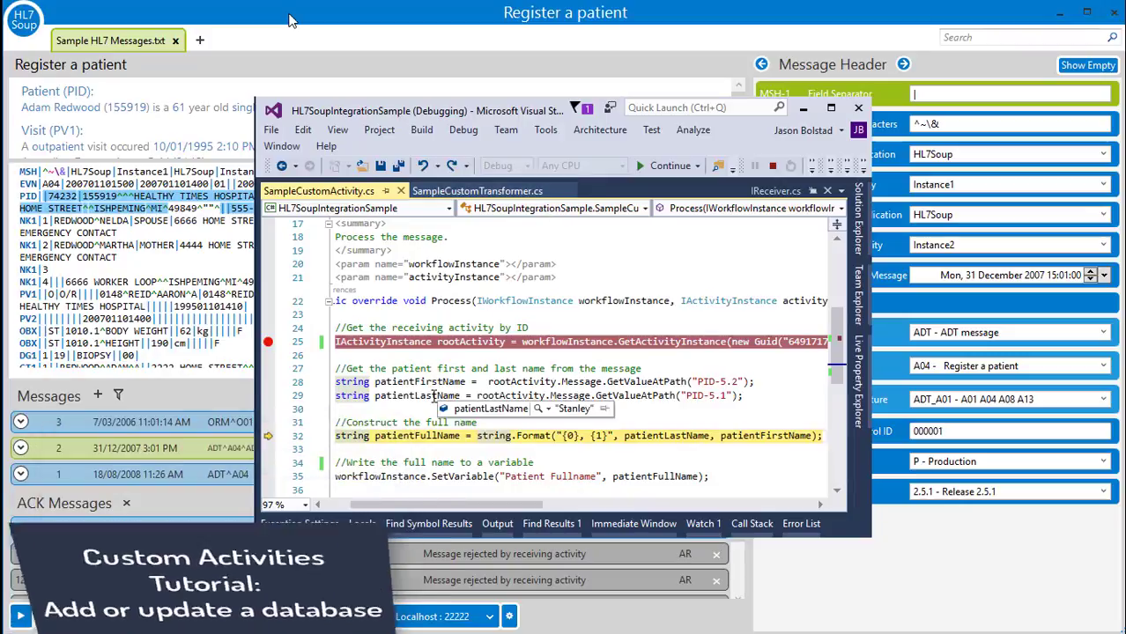
pyautogui.moveTo(433, 381)
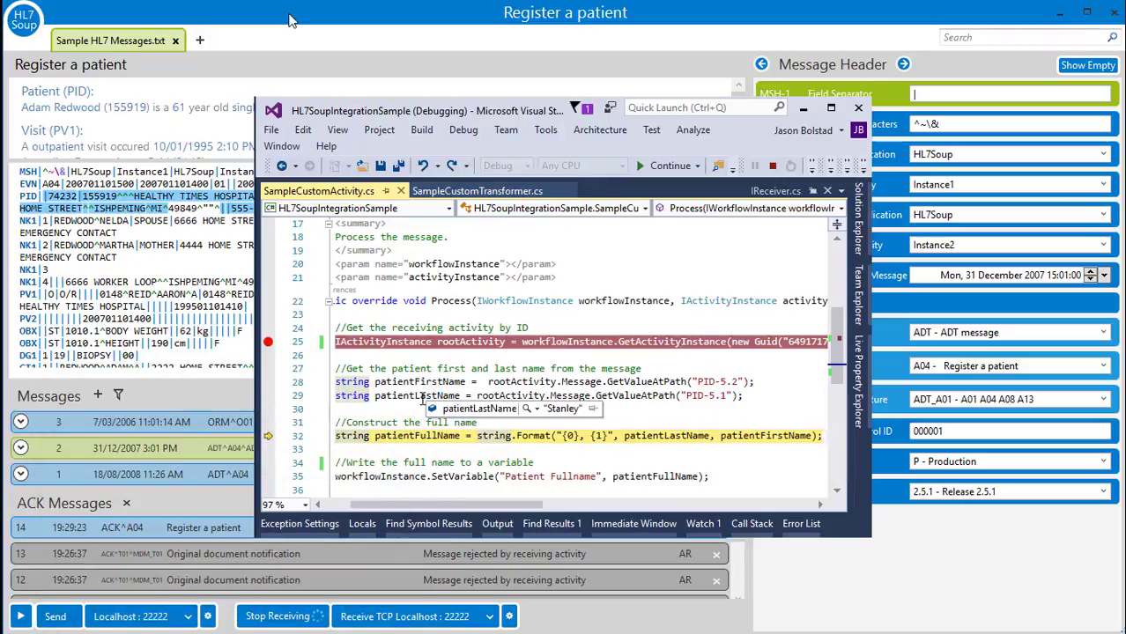
pyautogui.press('F10')
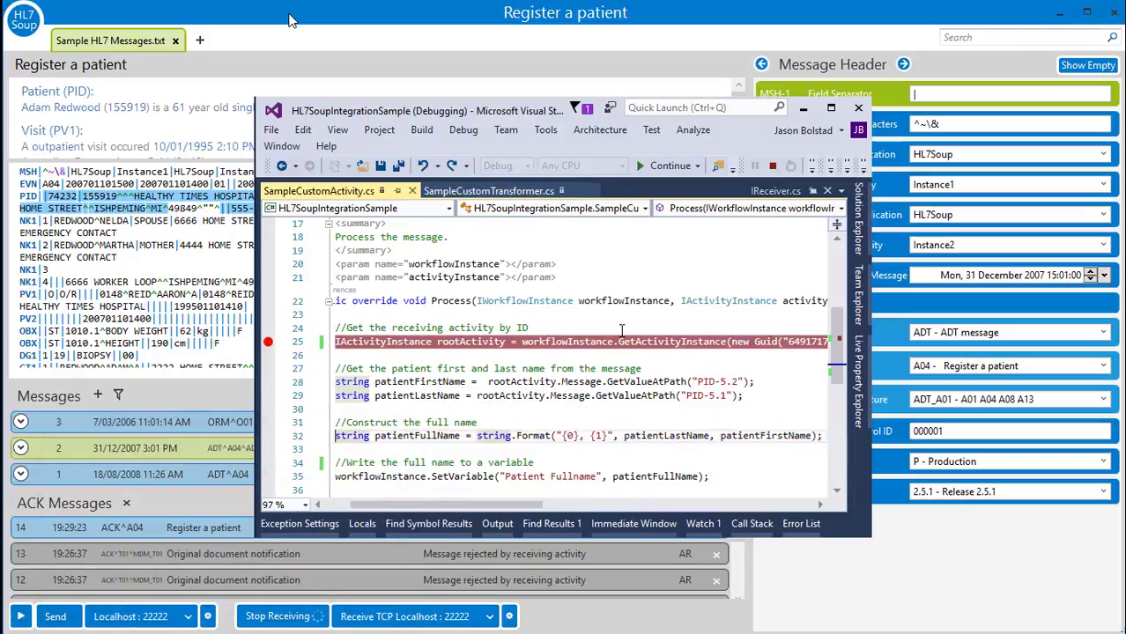
pyautogui.press('F10')
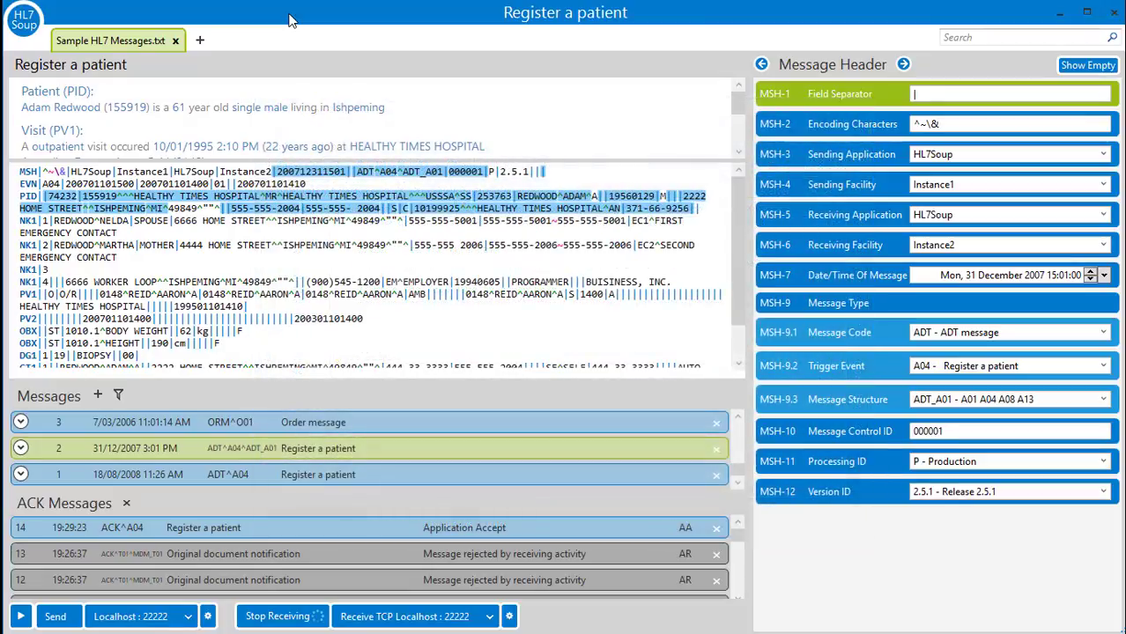